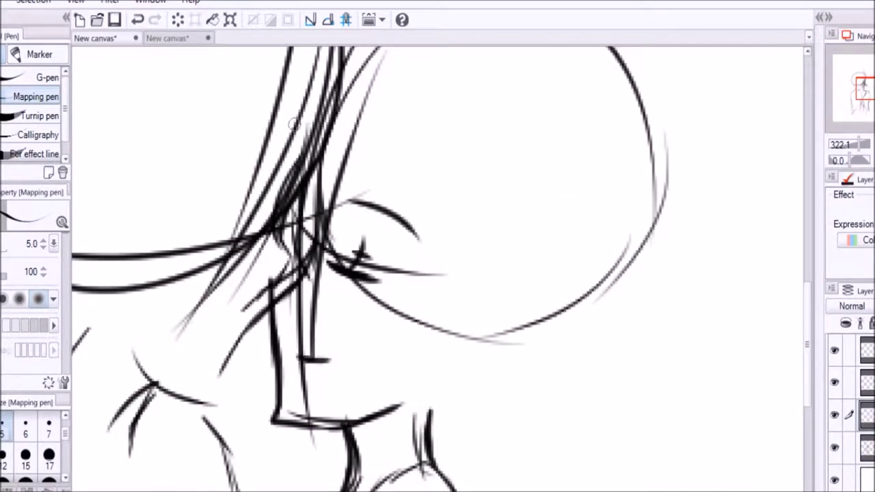
Step: Ink the spiky bangs over the forehead, undoing a stray strand toward the neck
left_click(833, 447)
left_click_drag(304, 232, 416, 185)
left_click_drag(478, 219, 400, 318)
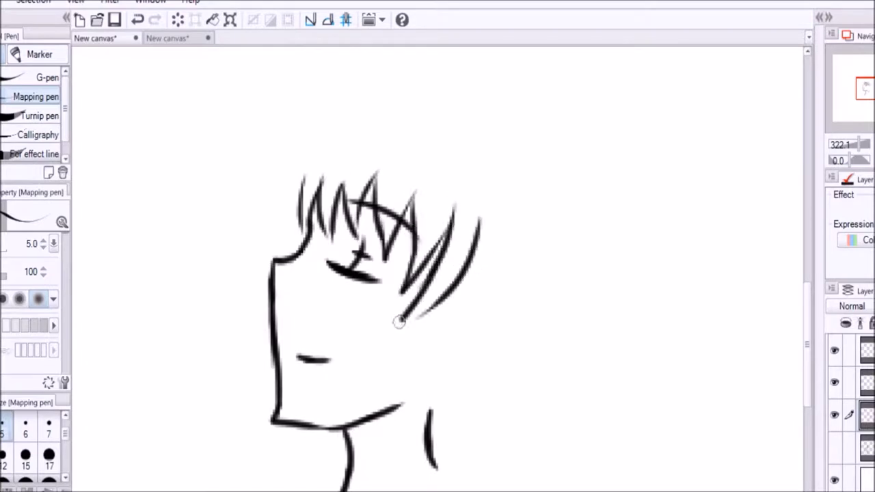
left_click_drag(456, 287, 401, 419)
key("ctrl+z")
left_click(833, 446)
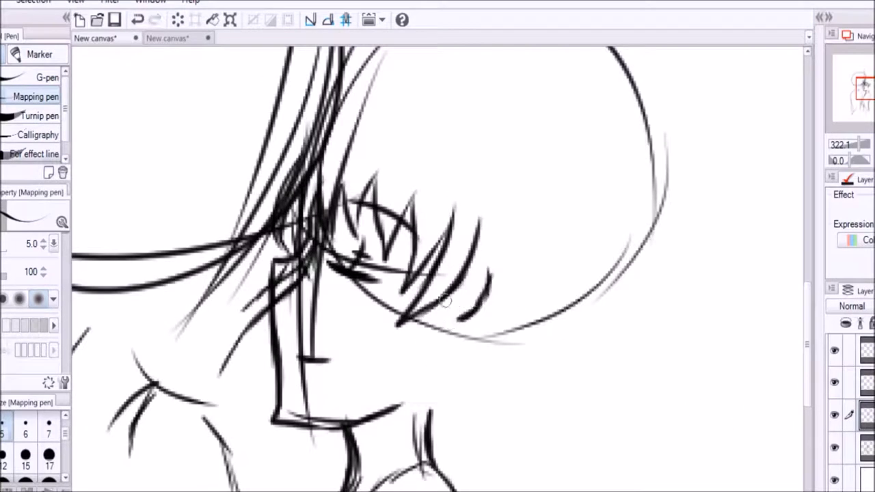
Step: Ink the hair strands below the face and long flowing strands sweeping right
left_click_drag(444, 304, 418, 431)
left_click_drag(452, 309, 539, 489)
left_click_drag(430, 417, 506, 489)
left_click_drag(565, 250, 711, 345)
left_click_drag(648, 336, 783, 288)
left_click_drag(417, 417, 465, 489)
left_click_drag(598, 424, 799, 489)
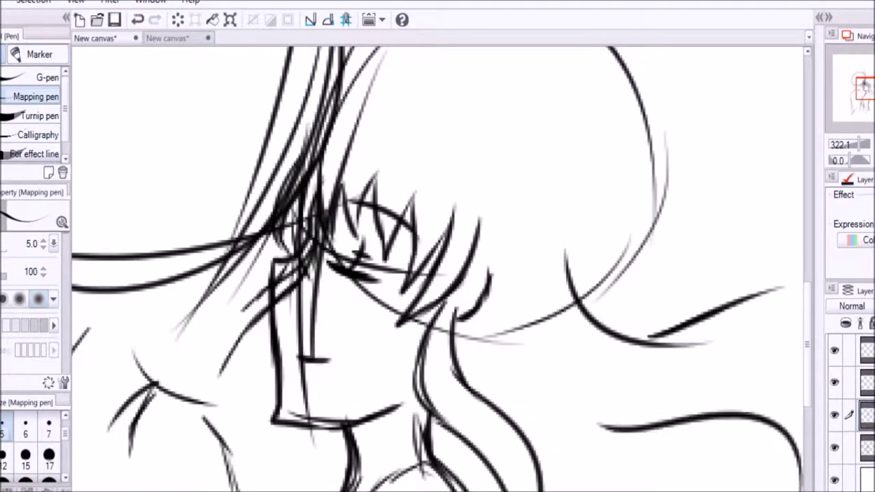
Step: Erase a misplaced stroke behind the head and ink spiky hair ends there
key("e")
key("p")
mouse_move(586, 248)
left_mouse_down()
mouse_move(577, 315)
mouse_move(555, 267)
left_mouse_up()
left_click_drag(570, 246, 592, 299)
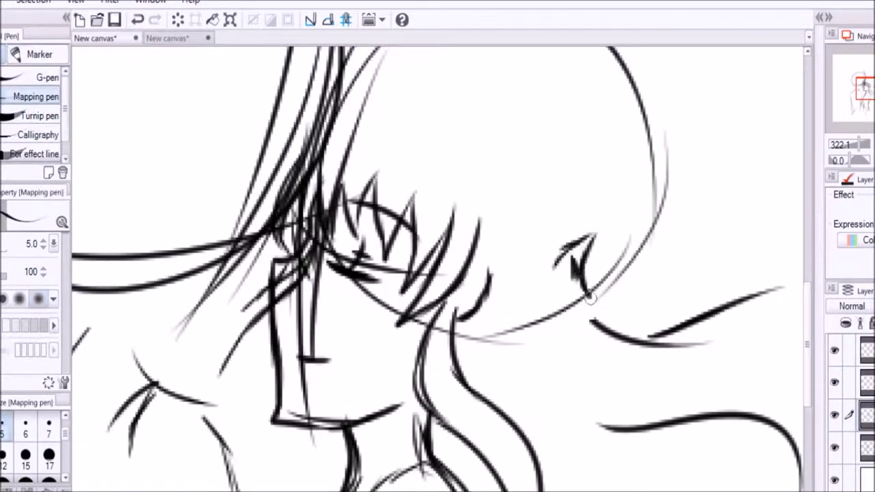
Step: Ink the head's top outline, tuft and back curve, plus a strand down the side
left_click(834, 447)
mouse_move(352, 91)
left_mouse_down()
mouse_move(302, 123)
mouse_move(359, 81)
left_mouse_up()
left_click_drag(342, 92, 297, 198)
mouse_move(376, 76)
left_mouse_down()
mouse_move(517, 137)
mouse_move(557, 246)
left_mouse_up()
left_click_drag(456, 284, 461, 342)
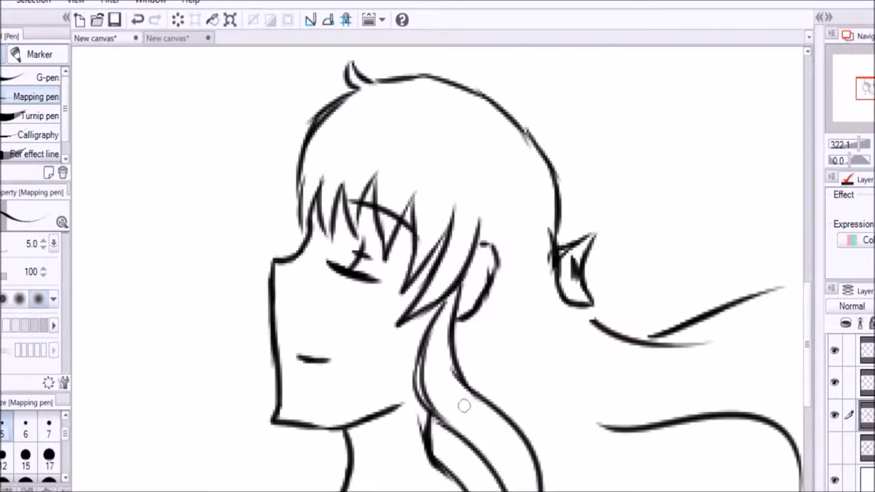
left_click(833, 446)
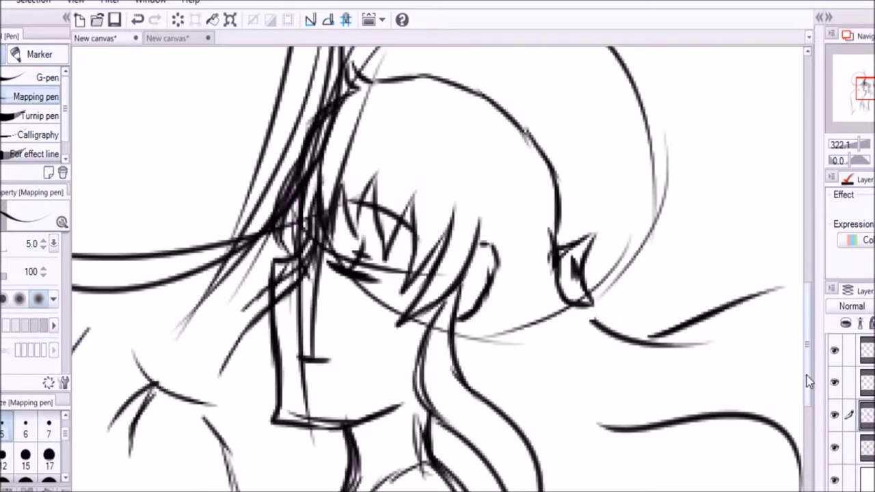
Step: Begin the torso with a curve from the shoulder and the thicker right body line
scroll(369, 401, "down", 3)
left_click_drag(373, 309, 318, 375)
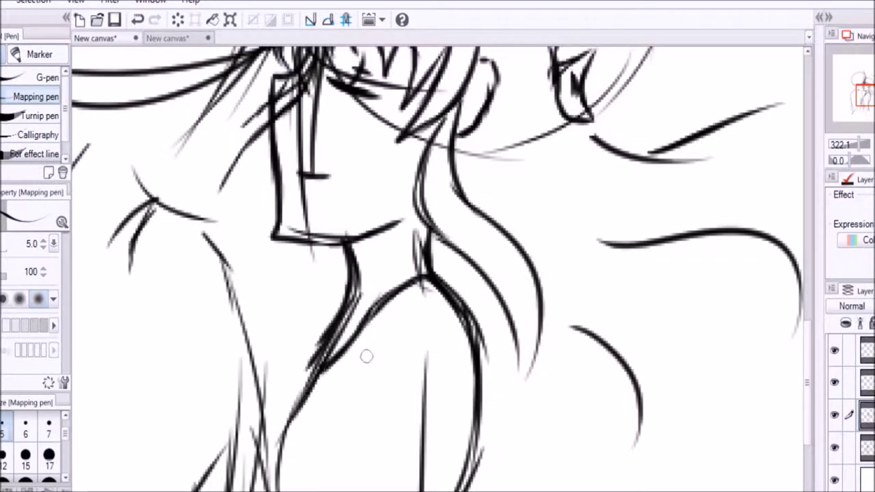
left_click_drag(457, 313, 474, 489)
left_click_drag(366, 421, 378, 483)
left_click_drag(412, 285, 357, 407)
left_click_drag(422, 266, 351, 335)
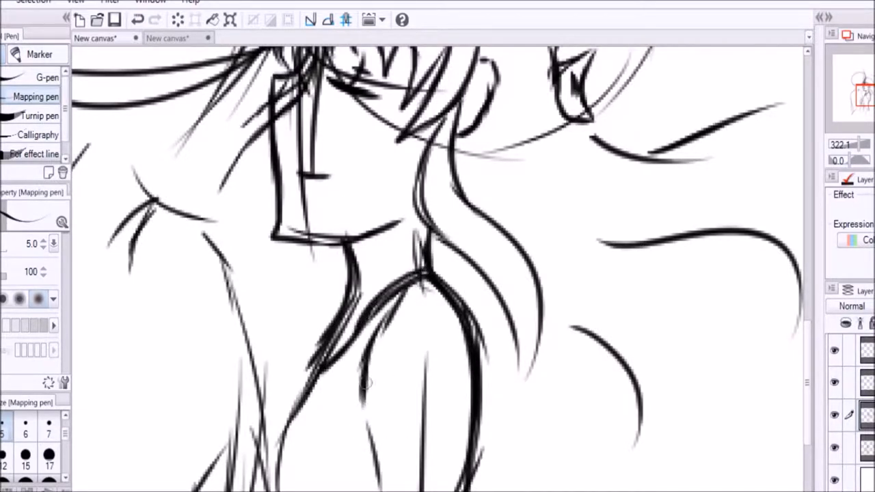
left_click_drag(389, 378, 359, 489)
Step: Ink lines down the left figure and a diagonal line at lower right
scroll(372, 437, "down", 4)
left_click_drag(240, 260, 225, 372)
mouse_move(263, 174)
left_mouse_down()
mouse_move(256, 342)
mouse_move(400, 468)
left_mouse_up()
left_click_drag(226, 339, 347, 490)
Step: Undo and restore recent strokes, then ink body contour lines and the curved arm outline
key("e")
key("ctrl+z")
key("ctrl+z")
key("ctrl+z")
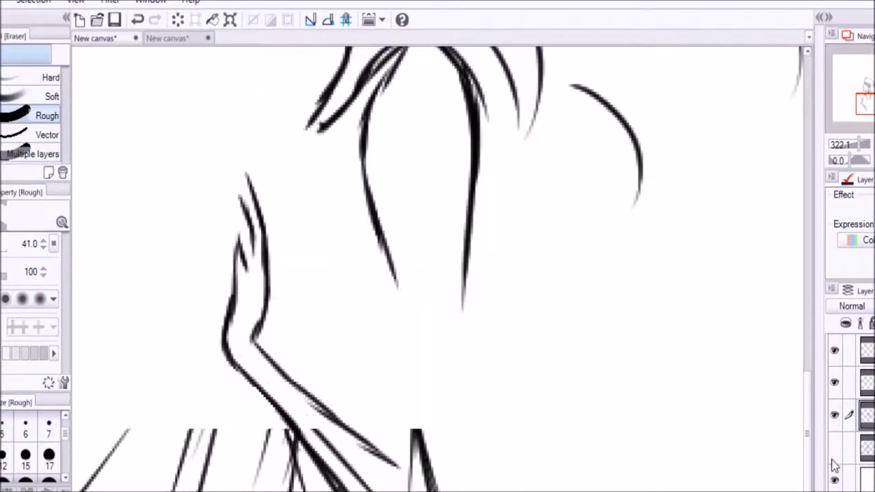
key("p")
key("ctrl+y")
key("ctrl+y")
key("ctrl+y")
mouse_move(391, 263)
left_mouse_down()
mouse_move(403, 433)
mouse_move(492, 464)
left_mouse_up()
left_click_drag(464, 259, 478, 453)
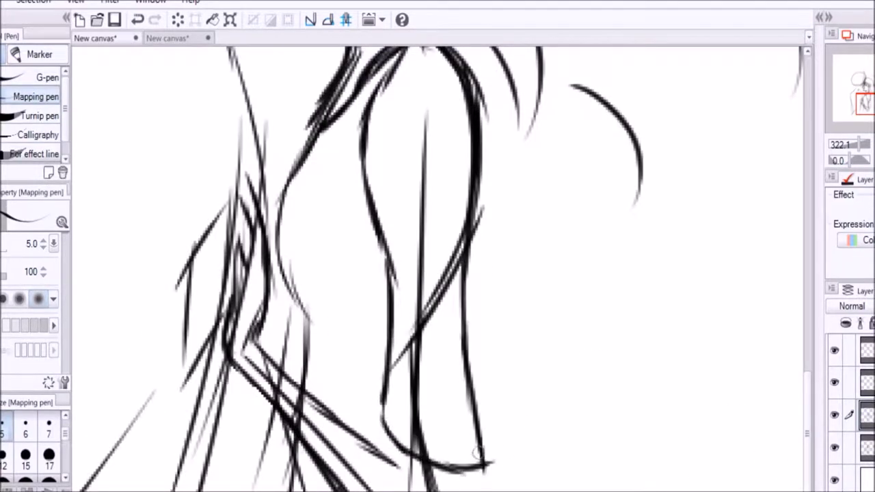
left_click_drag(316, 122, 322, 330)
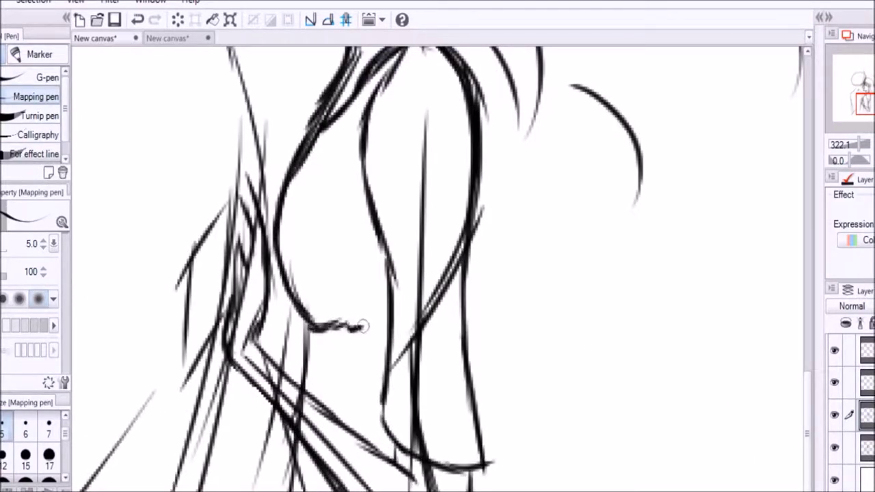
Step: Ink more body lines, redraw the arc more firmly and extend the zigzag hair edge
scroll(273, 307, "down", 5)
left_click_drag(287, 263, 264, 383)
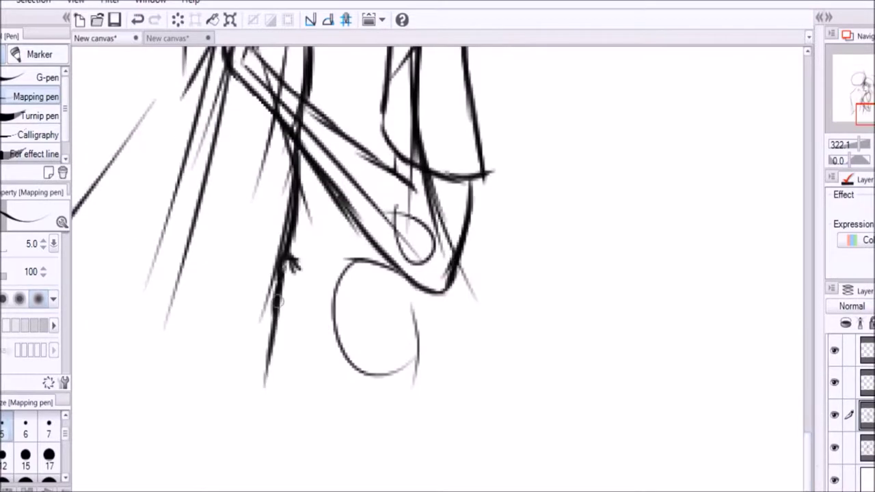
left_click_drag(274, 294, 253, 488)
left_click_drag(503, 245, 620, 289)
left_click_drag(273, 338, 242, 489)
left_click_drag(632, 294, 673, 306)
left_click_drag(673, 321, 642, 390)
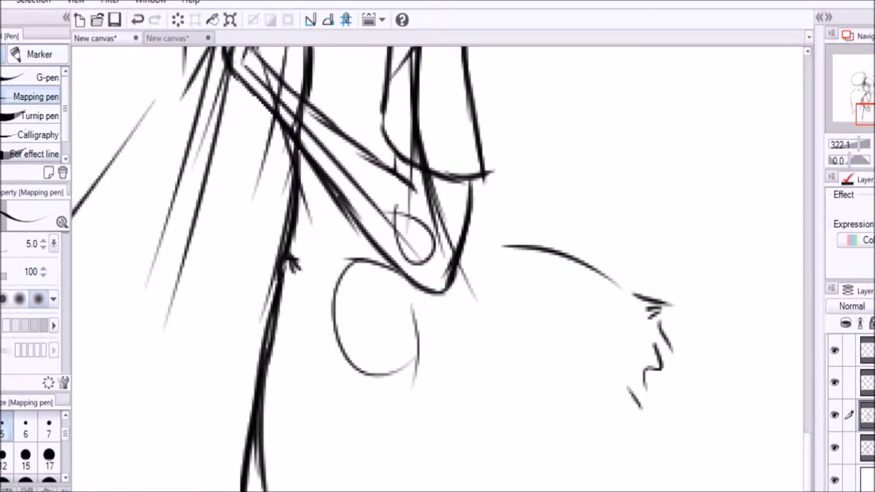
left_click_drag(500, 488, 544, 480)
left_click_drag(467, 240, 598, 268)
left_click_drag(576, 447, 642, 395)
Step: Ink a long stroke across the figure, undo a stray dot, and scribble the sleeve edge
scroll(523, 485, "right", 5)
mouse_move(353, 304)
left_mouse_down()
mouse_move(652, 291)
mouse_move(717, 489)
left_mouse_up()
key("ctrl+z")
scroll(437, 274, "left", 7)
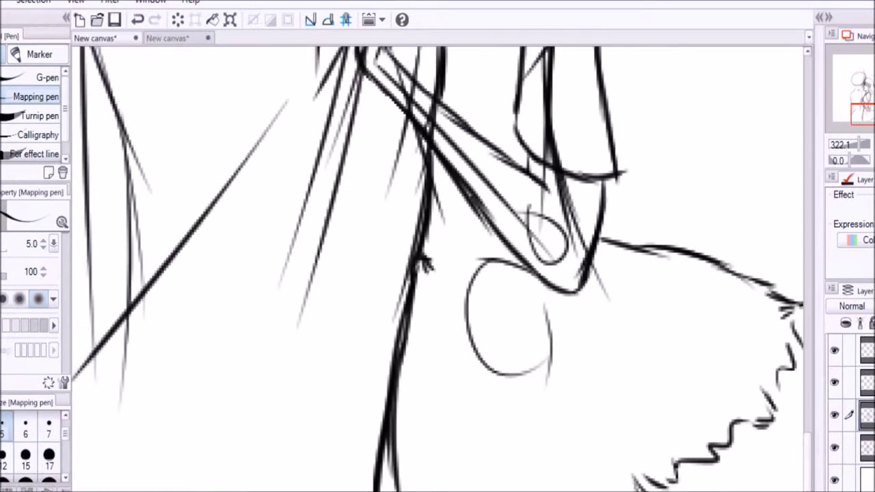
left_click_drag(427, 268, 487, 253)
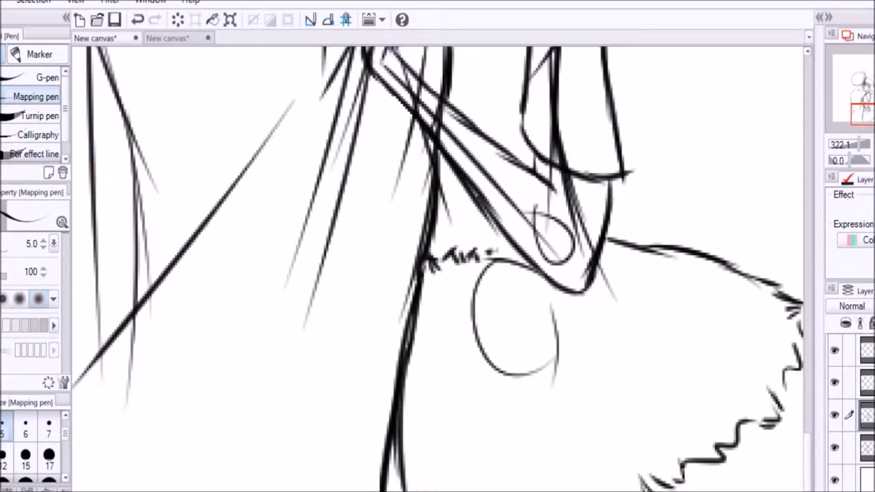
key("e")
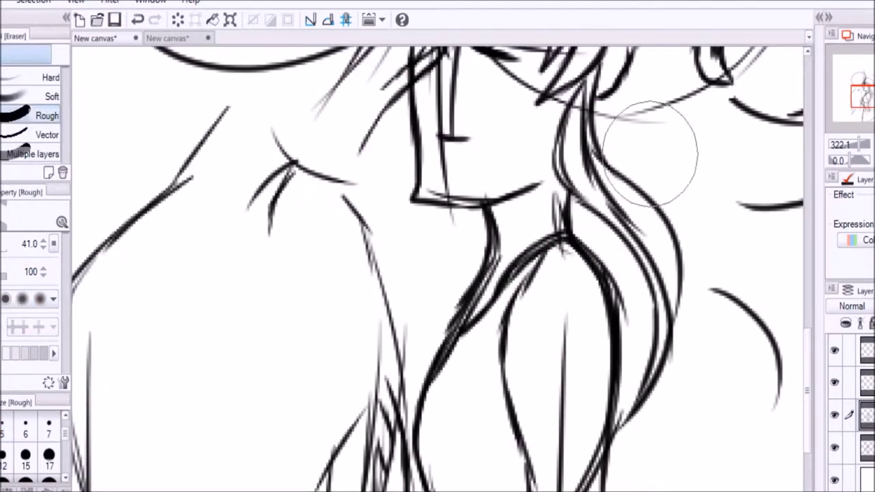
key("p")
Step: Ink hair strands at lower left and lower right, ending in pointed tips
scroll(357, 229, "right", 5)
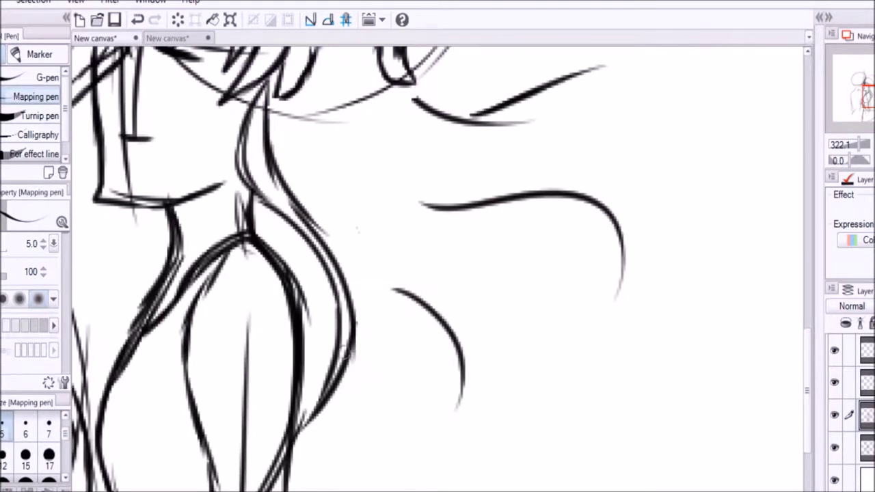
mouse_move(451, 359)
left_mouse_down()
mouse_move(444, 457)
mouse_move(334, 462)
left_mouse_up()
left_click_drag(380, 401, 322, 466)
left_click_drag(610, 246, 620, 329)
left_click_drag(606, 240, 544, 378)
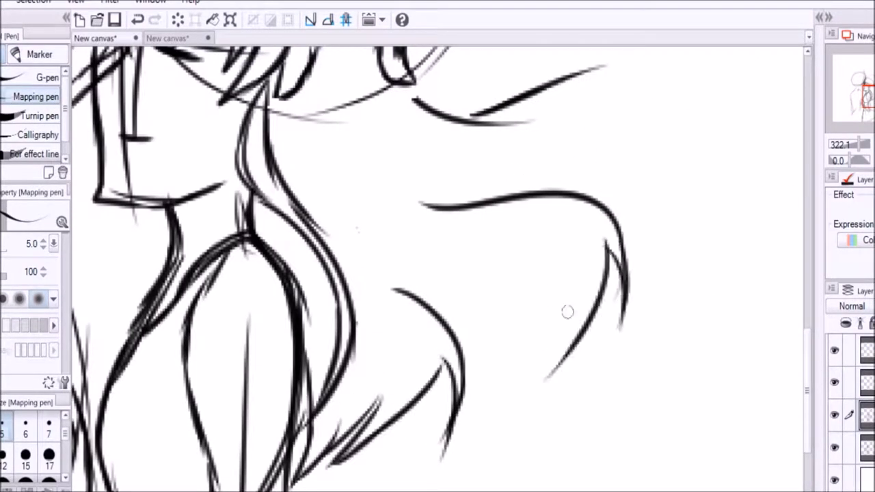
left_click_drag(567, 312, 506, 424)
left_click_drag(568, 352, 493, 470)
left_click_drag(403, 295, 508, 349)
left_click_drag(524, 324, 516, 469)
left_click_drag(550, 372, 521, 460)
Step: Ink long hair strokes and several strands near the centre-left
scroll(437, 273, "right", 5)
scroll(437, 273, "up", 3)
left_click_drag(129, 270, 416, 195)
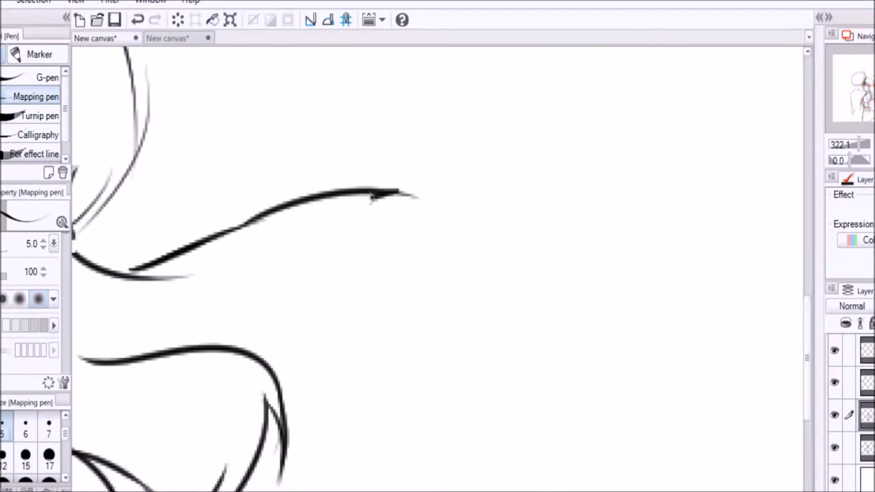
left_click_drag(212, 256, 403, 205)
left_click_drag(362, 280, 382, 311)
left_click_drag(266, 352, 349, 338)
left_click_drag(369, 304, 410, 362)
scroll(437, 273, "up", 5)
scroll(437, 273, "down", 5)
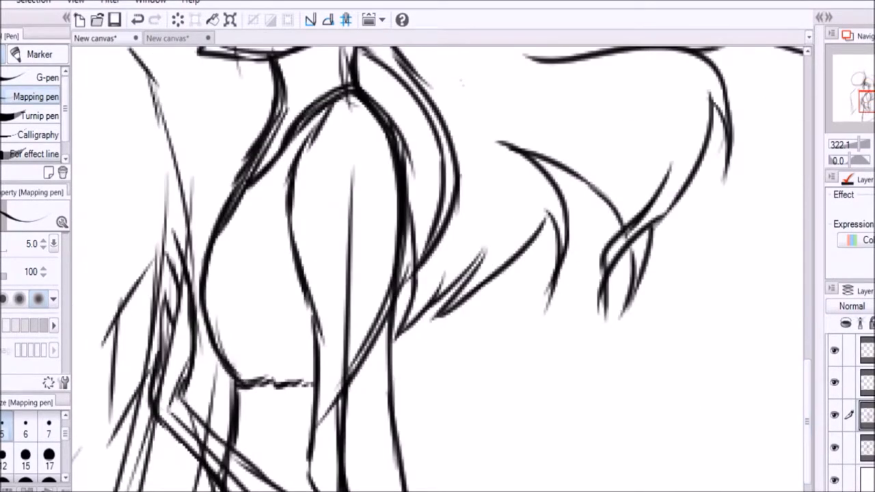
Step: Switch to the layer one row above and ink shoulder and neck lines
left_click(847, 382)
scroll(437, 274, "left", 5)
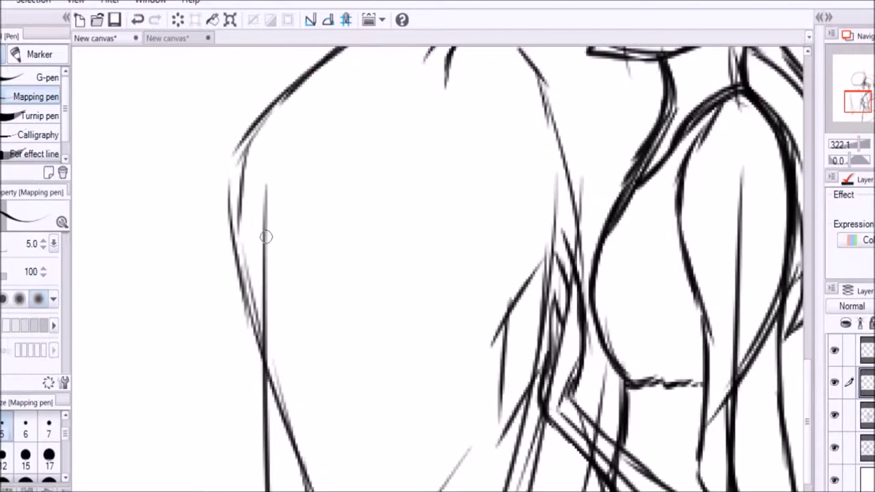
scroll(266, 236, "up", 5)
left_click_drag(512, 139, 372, 162)
left_click_drag(451, 198, 445, 263)
mouse_move(572, 194)
left_mouse_down()
mouse_move(555, 277)
mouse_move(611, 287)
left_mouse_up()
left_click_drag(574, 216, 537, 350)
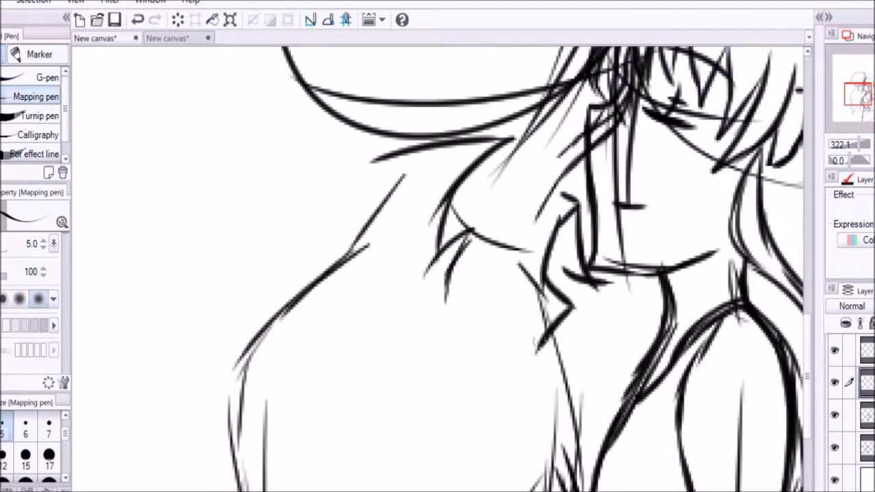
scroll(811, 385, "up", 4)
Step: Hide a lower sketch layer and ink the hair arc of the second head
left_click(834, 415)
left_click(834, 447)
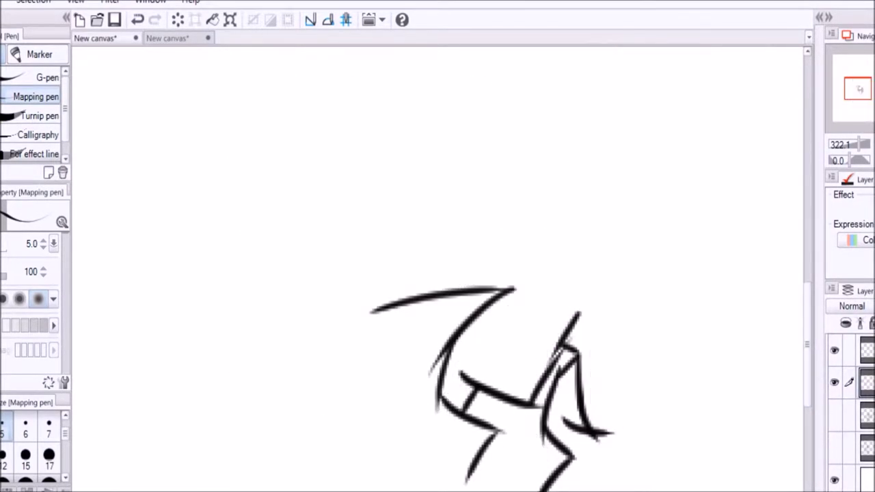
left_click(834, 447)
left_click_drag(555, 198, 536, 224)
left_click_drag(481, 201, 588, 170)
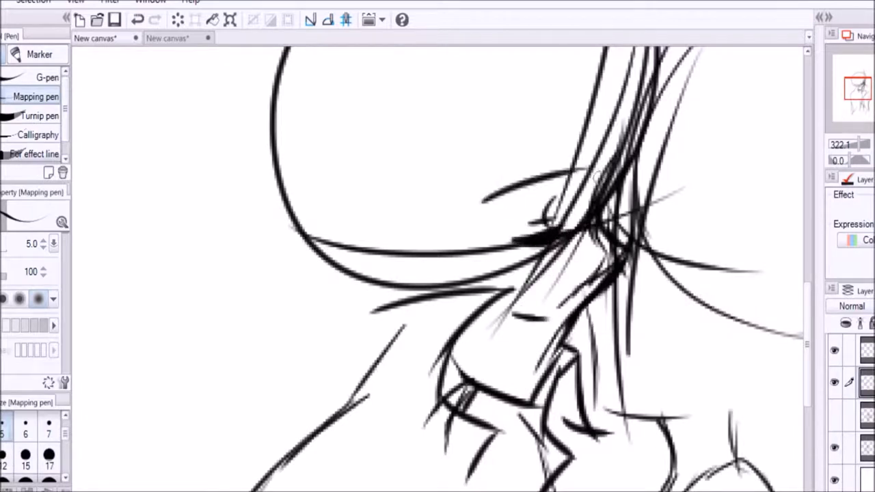
Step: Ink spiky bangs on the second head and the neck line below the chin
left_click_drag(447, 201, 457, 270)
left_click_drag(470, 179, 464, 275)
left_click_drag(509, 145, 521, 225)
left_click_drag(611, 135, 591, 220)
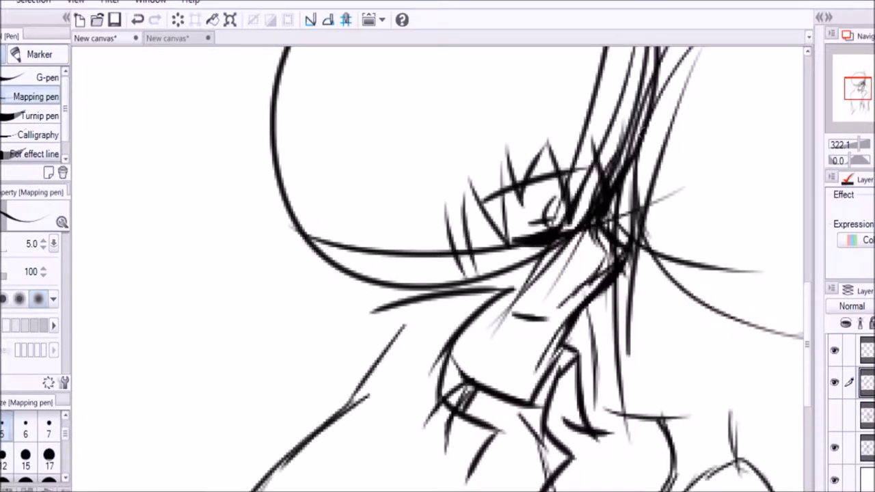
left_click_drag(427, 209, 432, 271)
mouse_move(372, 277)
left_mouse_down()
mouse_move(368, 395)
mouse_move(272, 476)
left_mouse_up()
Step: Ink long arm lines, including a diagonal running along the arm
scroll(386, 390, "down", 5)
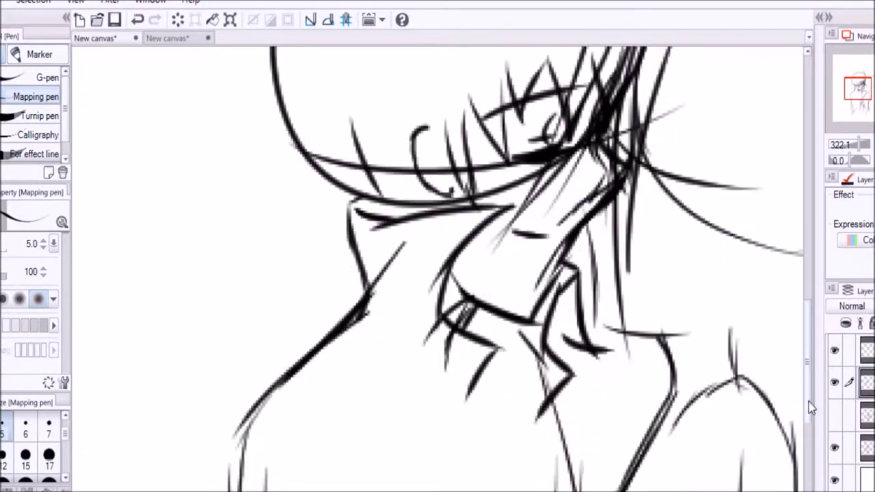
left_click_drag(243, 70, 219, 488)
left_click_drag(376, 453, 340, 491)
mouse_move(472, 323)
left_mouse_down()
mouse_move(519, 425)
mouse_move(476, 479)
left_mouse_up()
left_click_drag(469, 308, 349, 488)
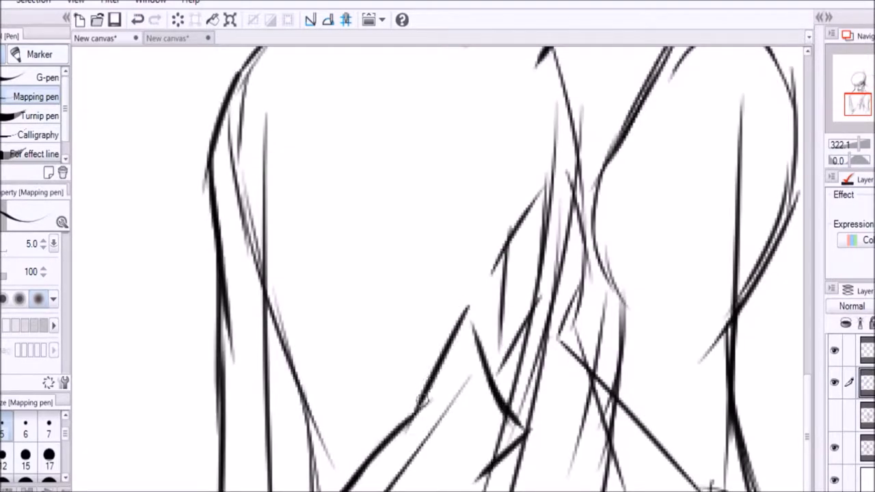
Step: Add dark hatching strokes to the hair strands
left_click_drag(559, 140, 519, 229)
left_click_drag(554, 172, 514, 273)
left_click_drag(547, 225, 513, 299)
left_click_drag(521, 209, 500, 286)
left_click_drag(511, 254, 476, 345)
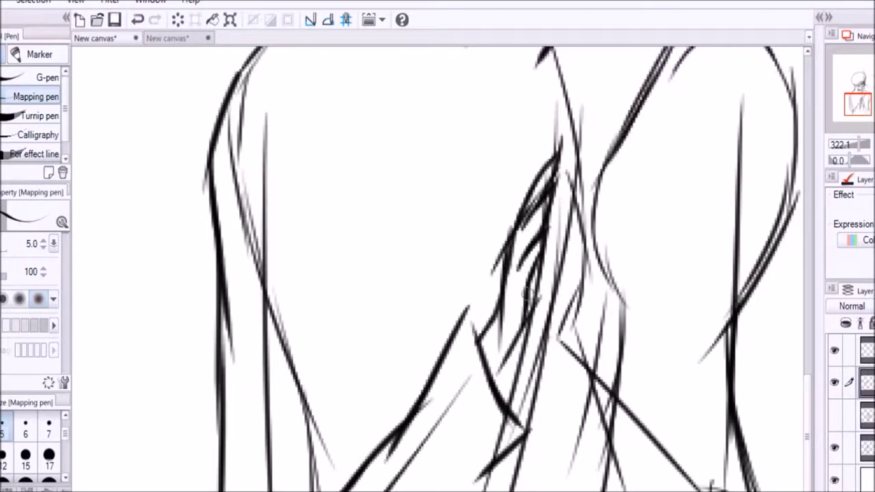
left_click_drag(499, 277, 471, 342)
left_click_drag(537, 361, 513, 433)
Step: Ink the forearms and the pair's hands pressed together in front of the torso
scroll(818, 428, "down", 5)
left_click_drag(502, 220, 351, 414)
left_click_drag(220, 243, 260, 452)
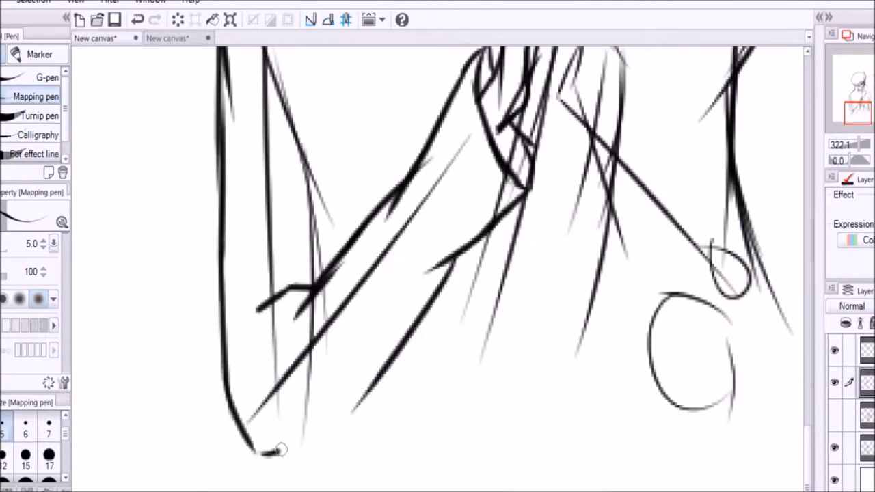
left_click_drag(383, 376, 273, 455)
scroll(656, 375, "up", 4)
left_click_drag(363, 238, 321, 480)
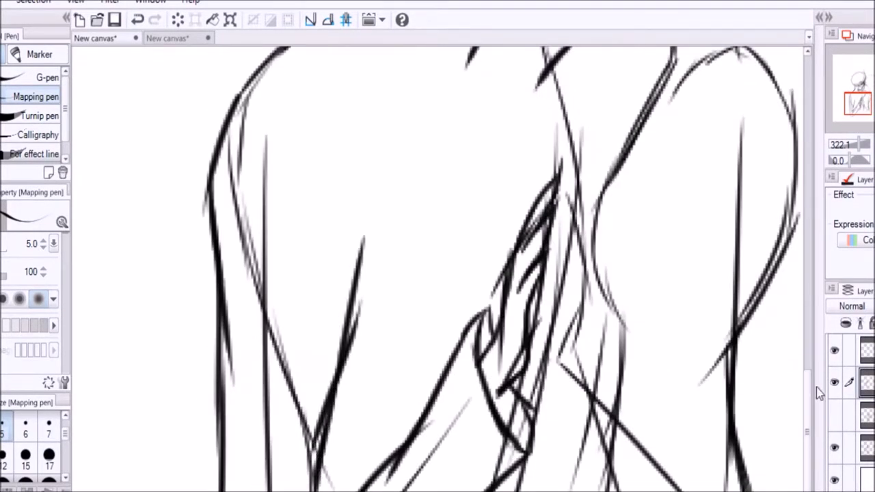
scroll(818, 393, "down", 4)
left_click_drag(315, 213, 306, 311)
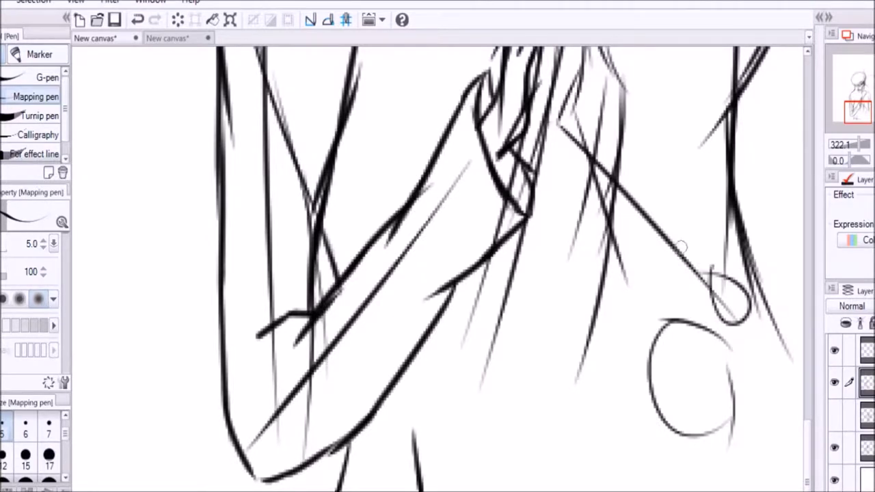
Step: Draw long right-side hair strands and neck-shoulder curves, undoing a stray vertical line
left_click_drag(564, 145, 578, 382)
left_click_drag(595, 205, 576, 380)
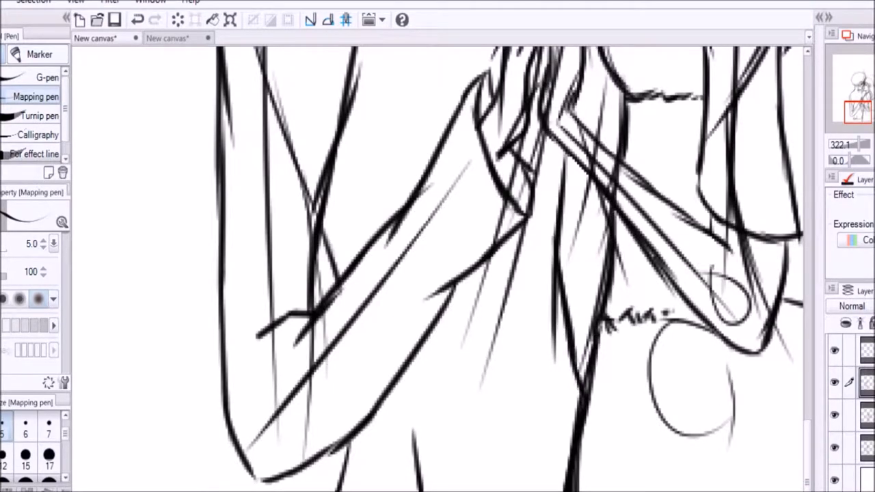
scroll(808, 483, "up", 4)
left_click_drag(488, 197, 536, 304)
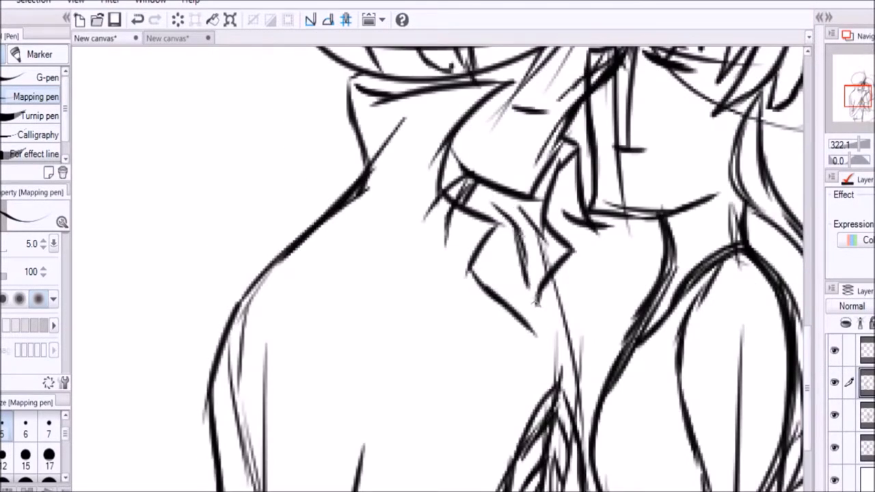
left_click_drag(567, 235, 617, 345)
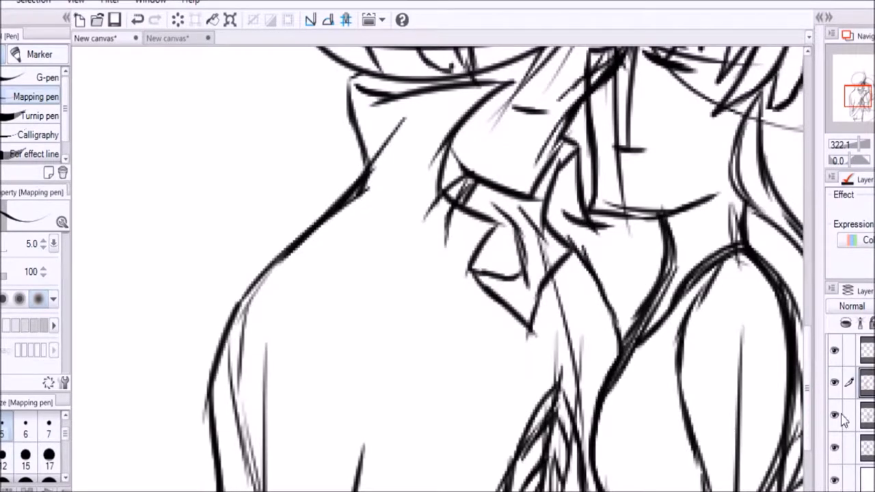
scroll(596, 386, "down", 6)
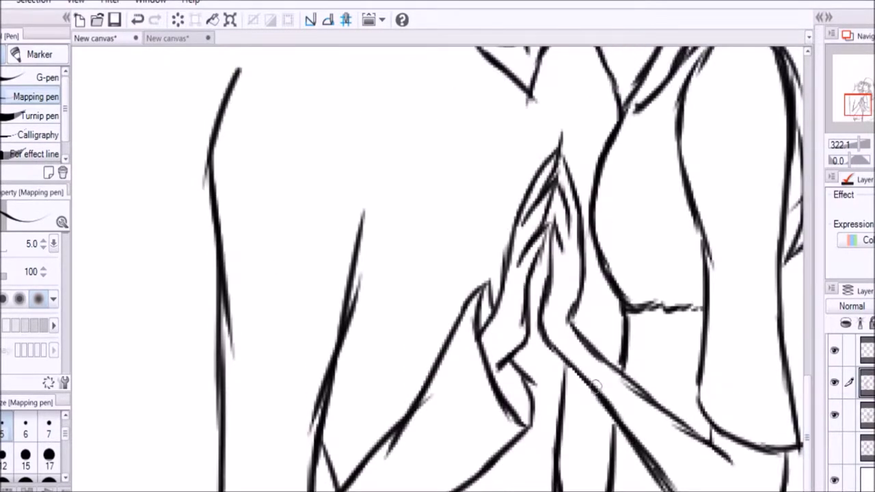
left_click_drag(596, 386, 567, 488)
key("ctrl+z")
Step: Hide the right figure's layer to rework the back contour, then show it again
key("e")
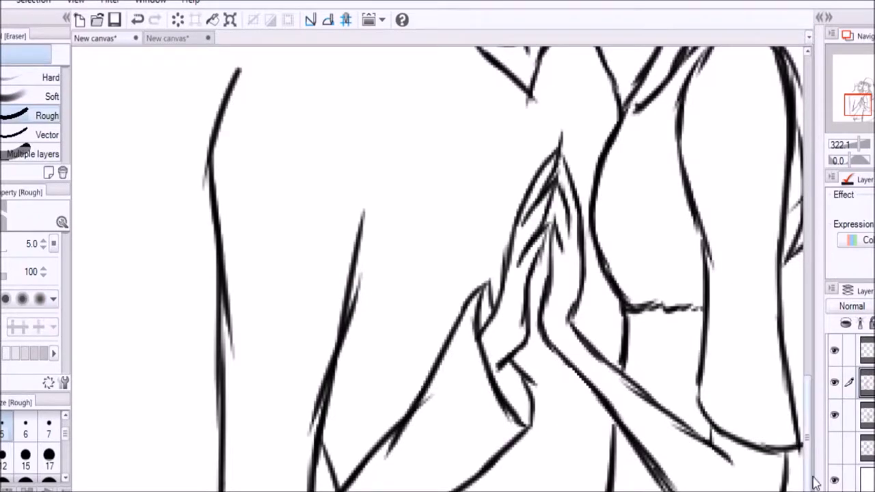
left_click(833, 415)
key("p")
key("e")
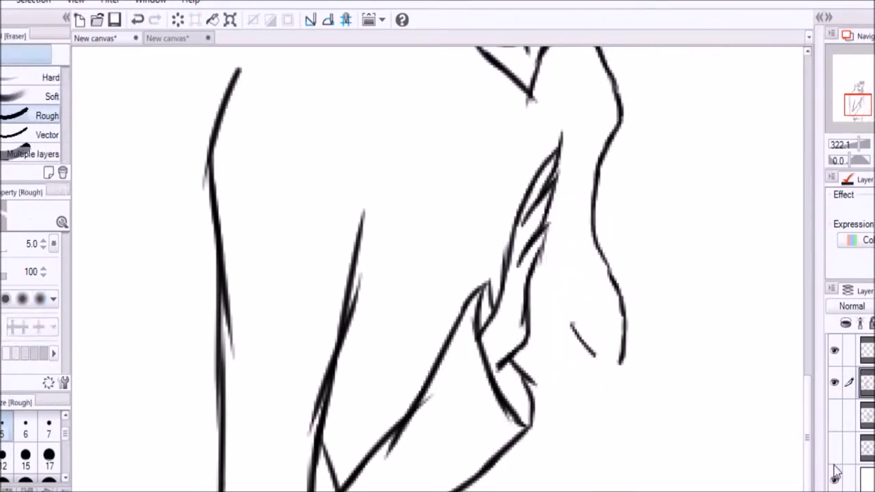
left_click(833, 415)
key("p")
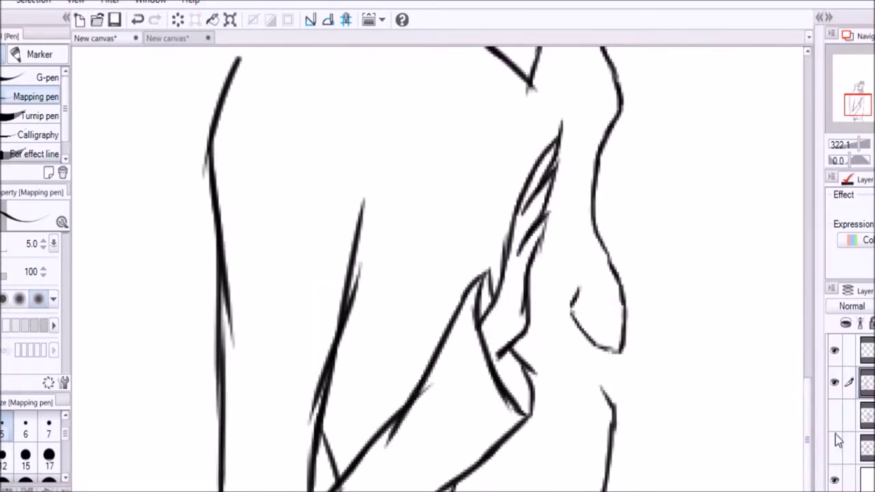
left_click(834, 415)
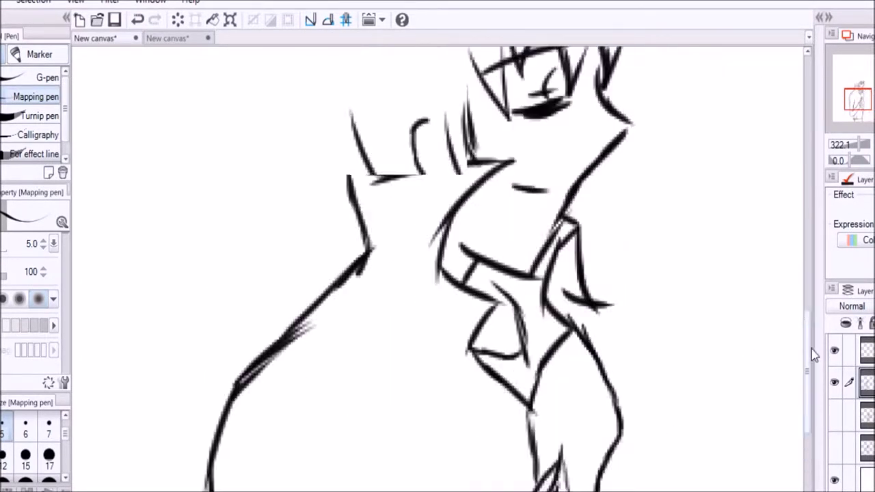
Step: Sketch spiky hair strokes and the top of the boy's head
left_click_drag(341, 184, 384, 281)
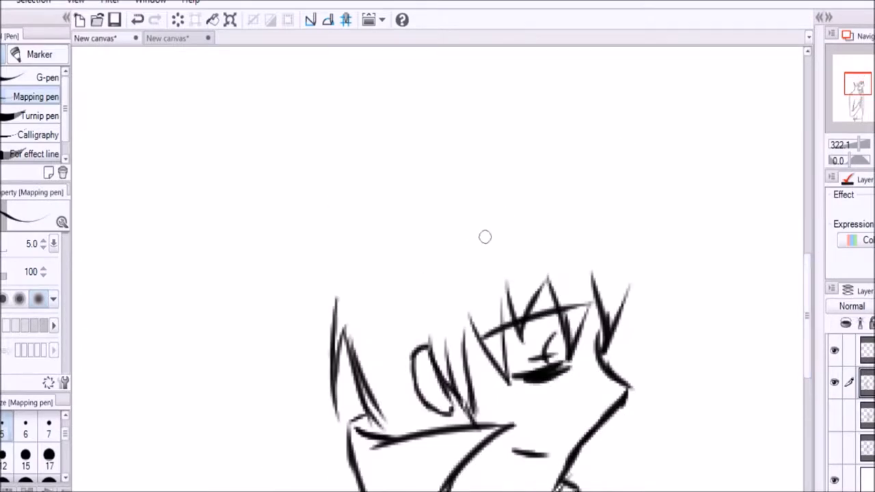
left_click_drag(382, 199, 328, 327)
mouse_move(362, 217)
left_mouse_down()
mouse_move(562, 131)
mouse_move(634, 313)
left_mouse_up()
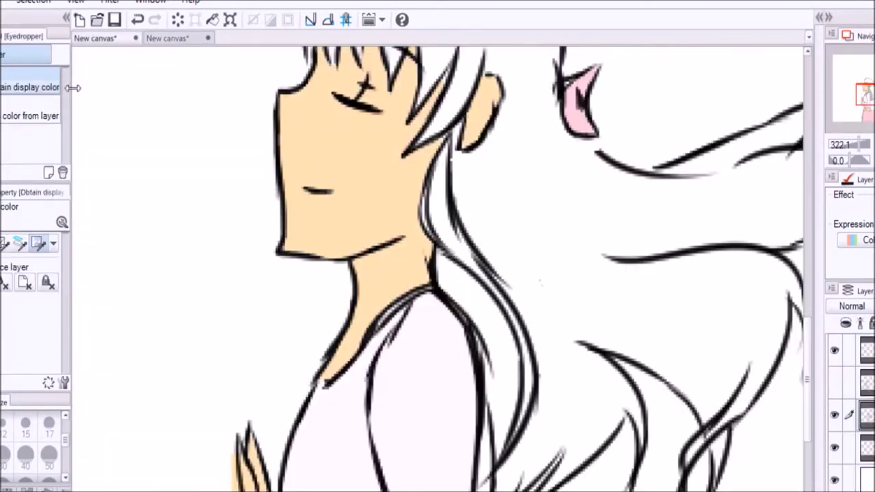
Step: Bucket-fill the neck strand and top of the head brown, then brush over the white hair gaps
left_click(466, 286)
left_click(519, 82)
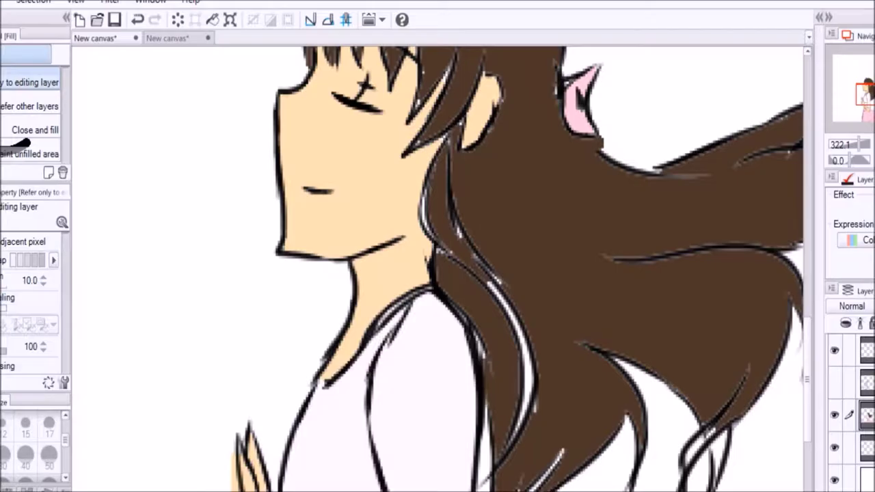
key("b")
mouse_move(455, 195)
left_mouse_down()
mouse_move(453, 218)
mouse_move(451, 54)
left_mouse_up()
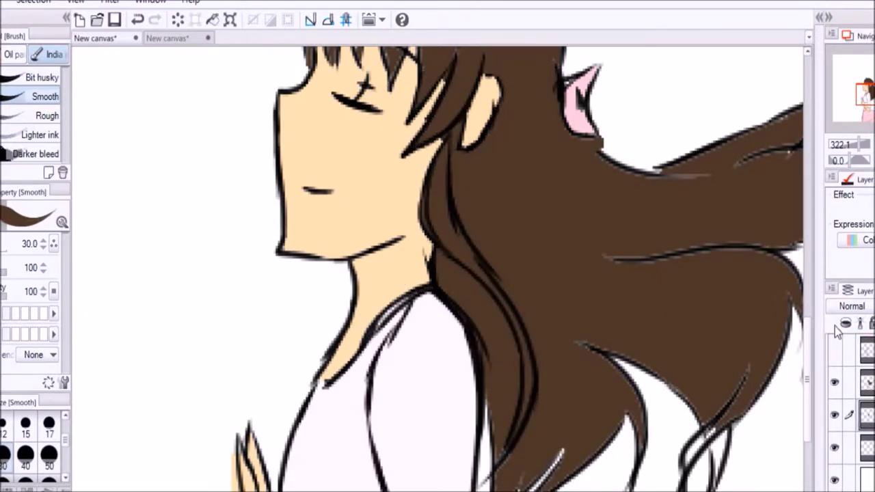
scroll(693, 260, "up", 5)
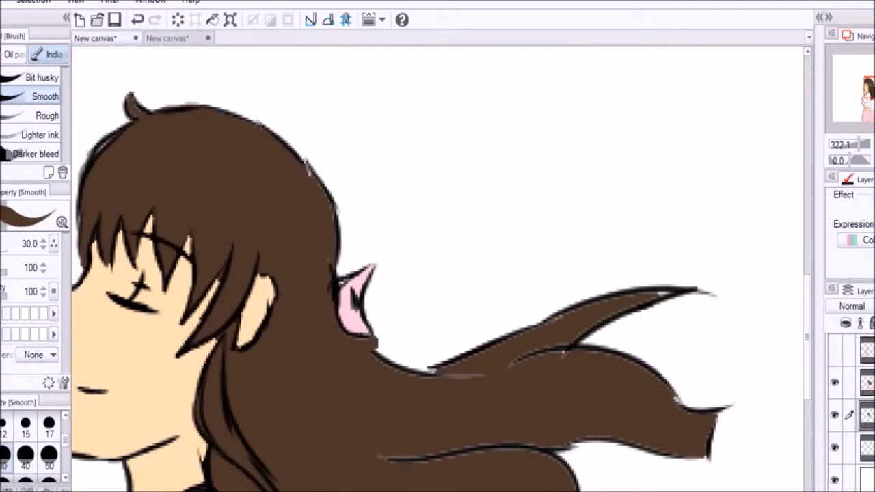
scroll(410, 308, "right", 6)
Step: Shrink the brush to size 5 and add a dark ink stroke to the lower hair
key("e")
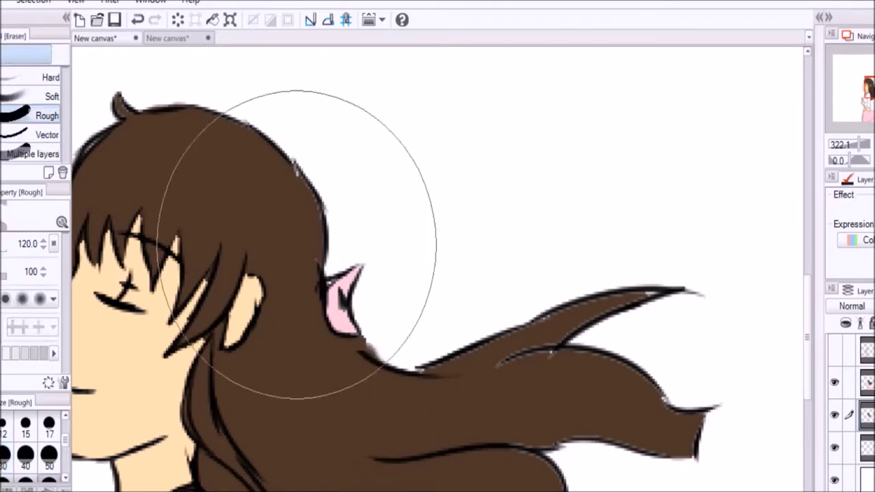
key("p")
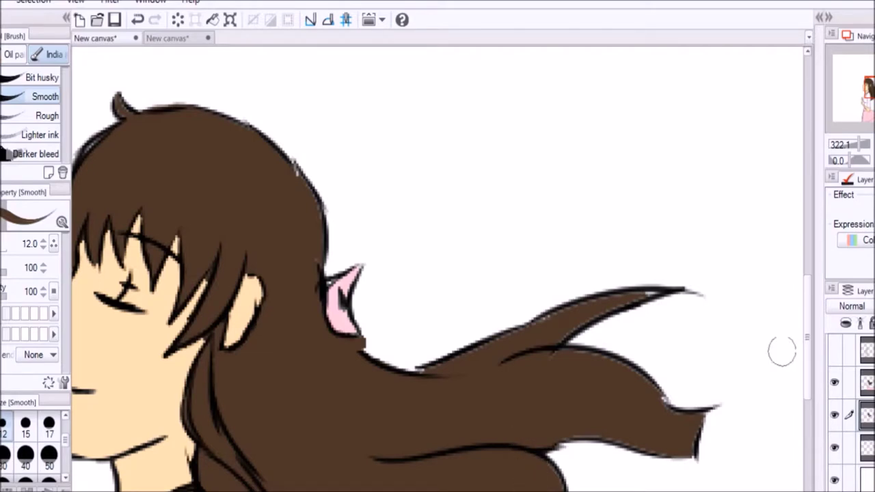
key("bracketleft")
key("bracketleft")
key("bracketleft")
scroll(437, 273, "down", 5)
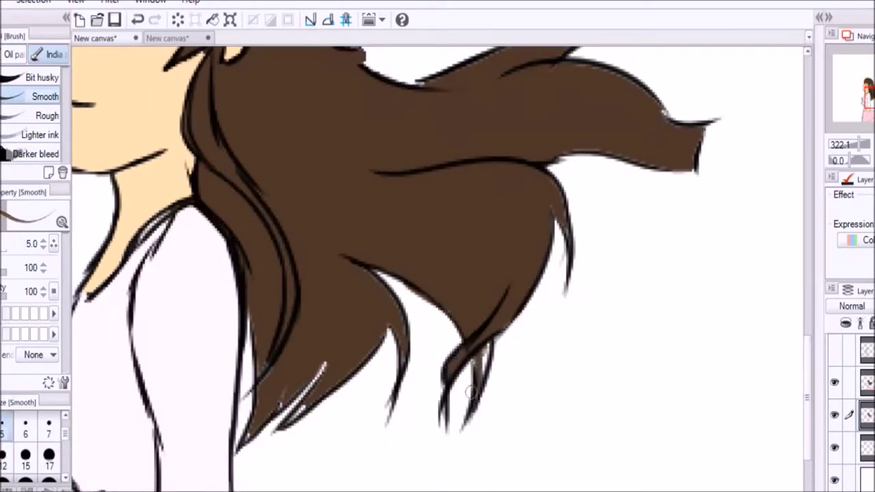
left_click_drag(471, 392, 509, 321)
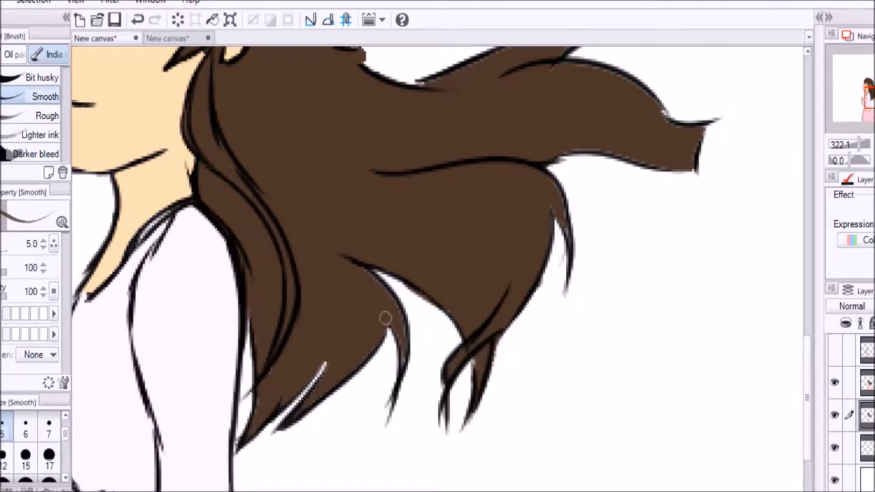
scroll(463, 342, "down", 8)
scroll(798, 402, "left", 4)
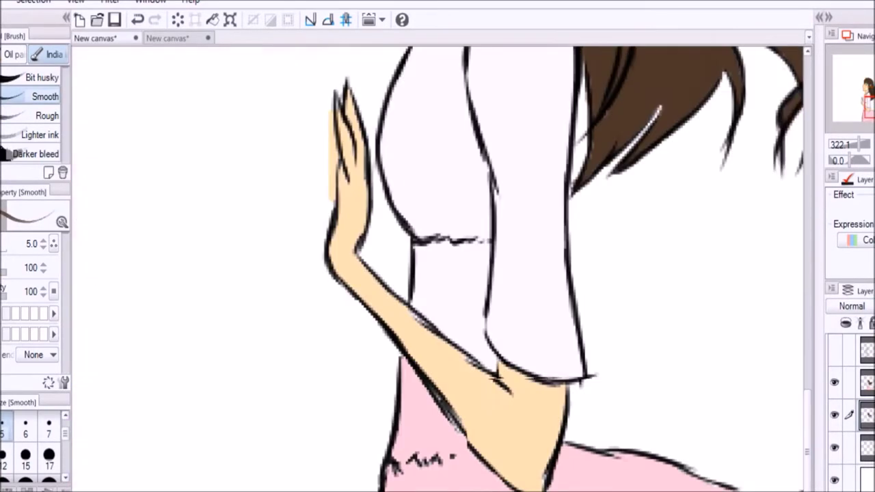
scroll(798, 402, "up", 5)
scroll(811, 332, "up", 3)
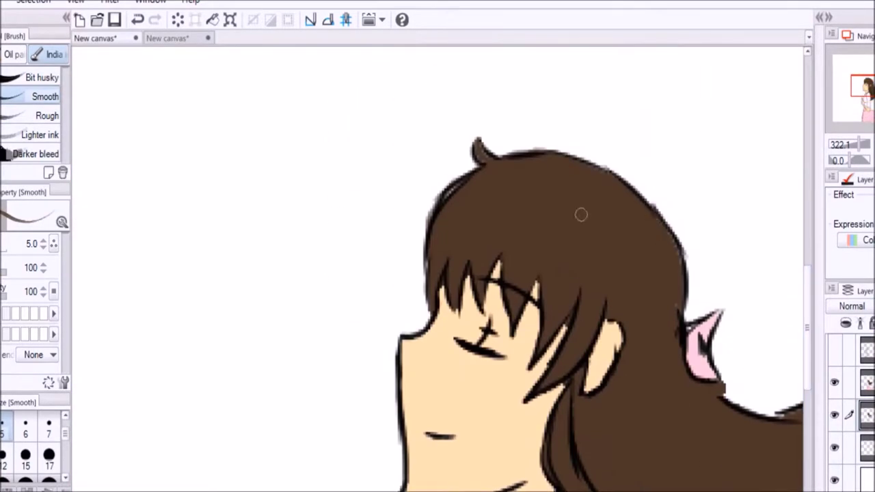
scroll(818, 377, "down", 4)
scroll(823, 383, "left", 8)
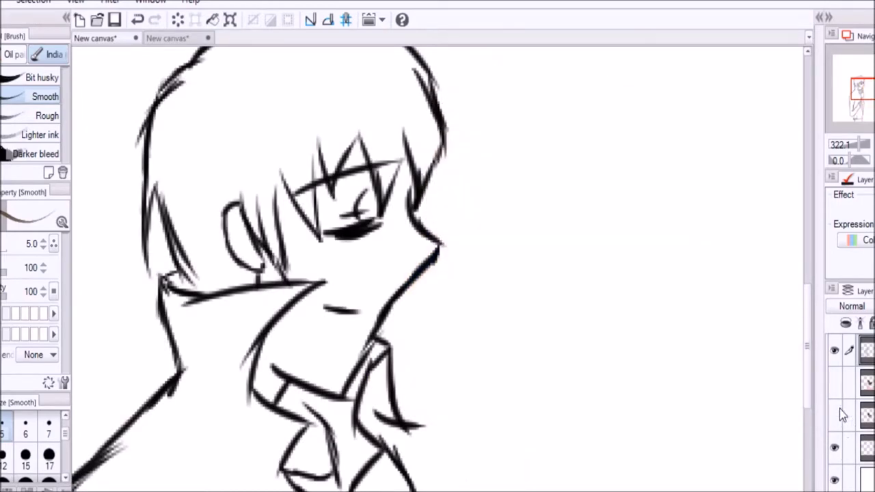
Step: Fill the boy's face, neck and forehead with skin tone and extend the hair strokes beside the face
left_click(167, 39)
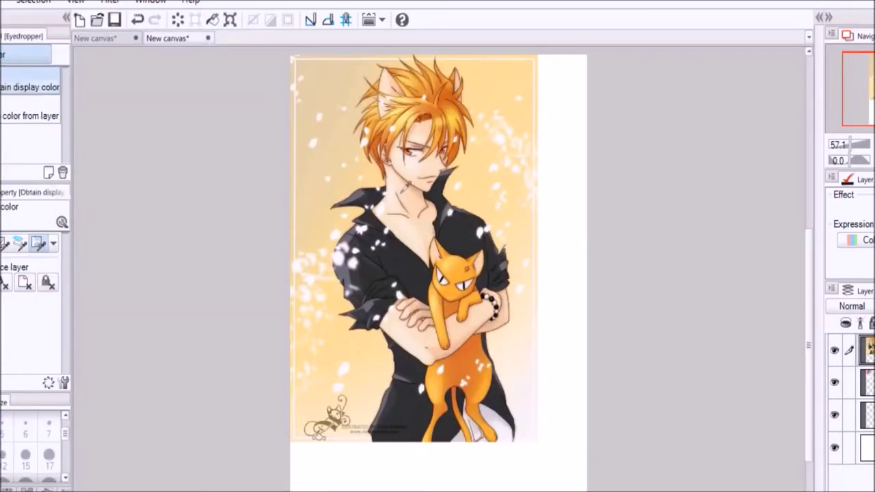
key("ctrl+Tab")
key("p")
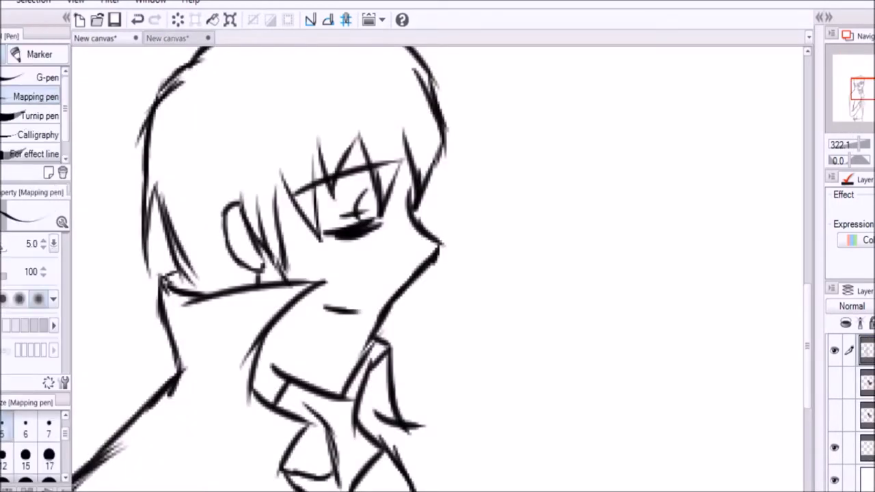
key("g")
mouse_move(309, 400)
left_mouse_down()
mouse_move(322, 301)
mouse_move(348, 198)
mouse_move(307, 157)
left_mouse_up()
key("p")
mouse_move(317, 126)
left_mouse_down()
mouse_move(316, 161)
mouse_move(279, 198)
left_mouse_up()
key("g")
Step: Fill the ear, a small gap and the hand by the sleeve with skin tone
left_click(239, 232)
key("ctrl+z")
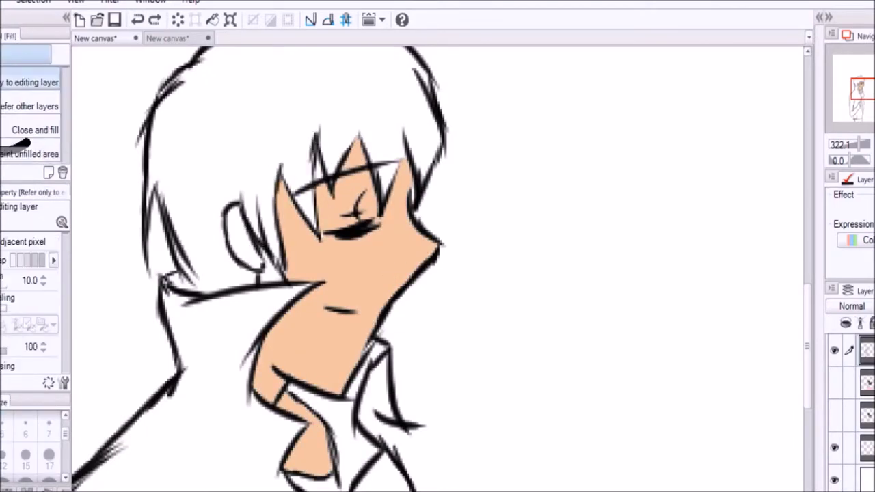
left_click(239, 232)
left_click(269, 254)
scroll(802, 360, "down", 10)
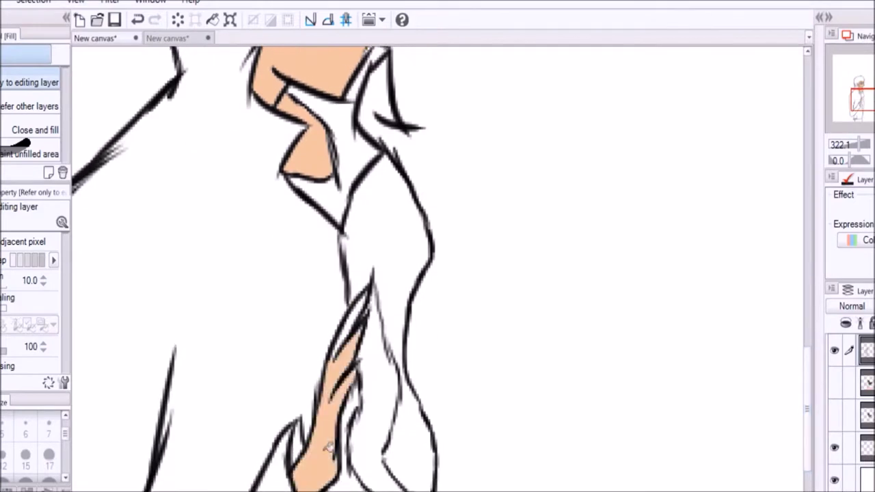
key("p")
key("g")
left_click(337, 447)
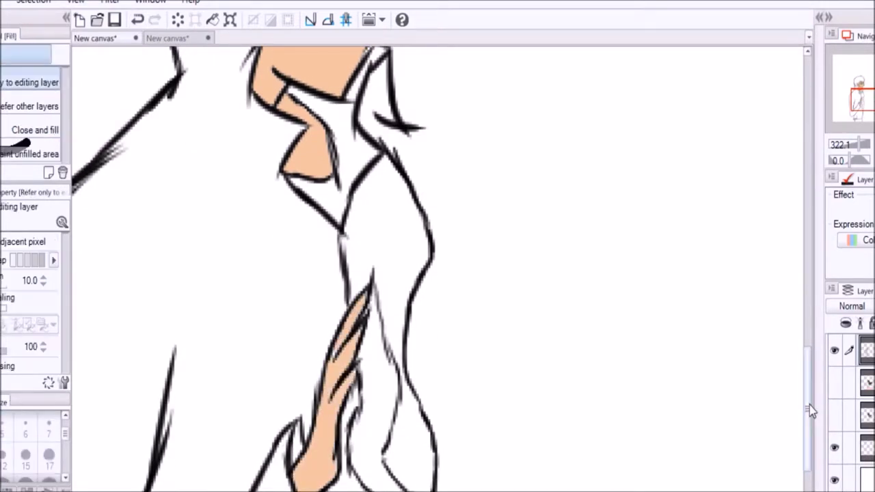
scroll(801, 409, "up", 5)
Step: Eyedrop orange from the reference artwork and fill the boy's hair with it
key("ctrl+Tab")
key("i")
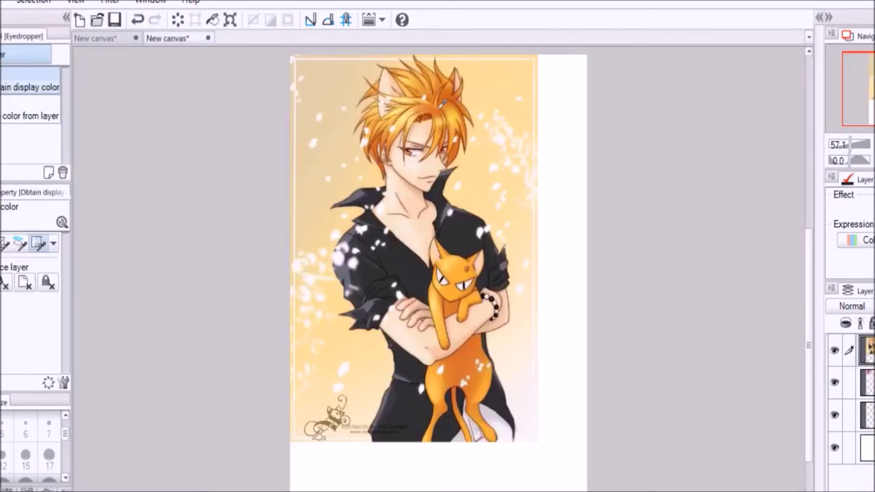
key("ctrl+Tab")
key("g")
left_click(287, 109)
scroll(585, 287, "up", 2)
scroll(585, 287, "down", 5)
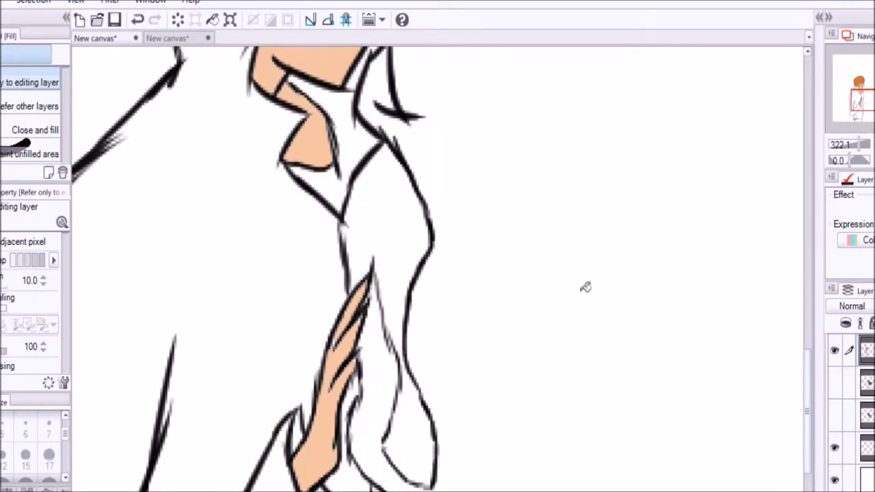
Step: Sample dark grey from the reference and fill the jacket with it
key("ctrl+Tab")
key("i")
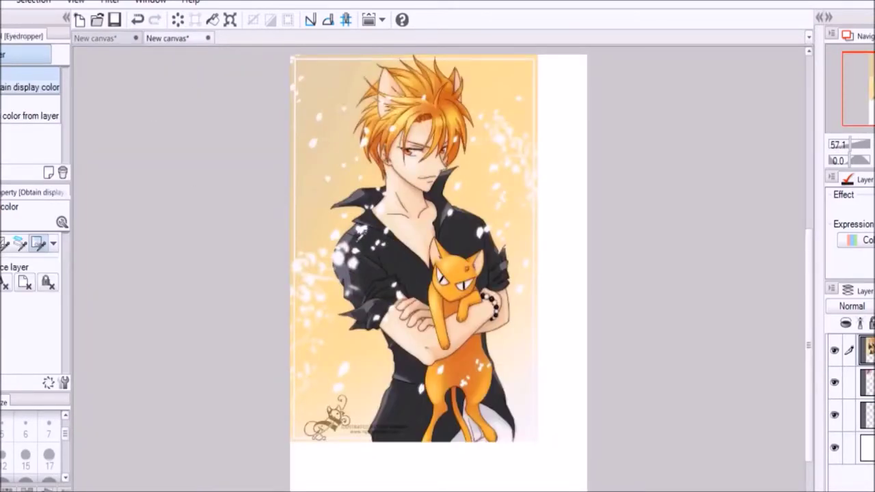
key("ctrl+Tab")
key("p")
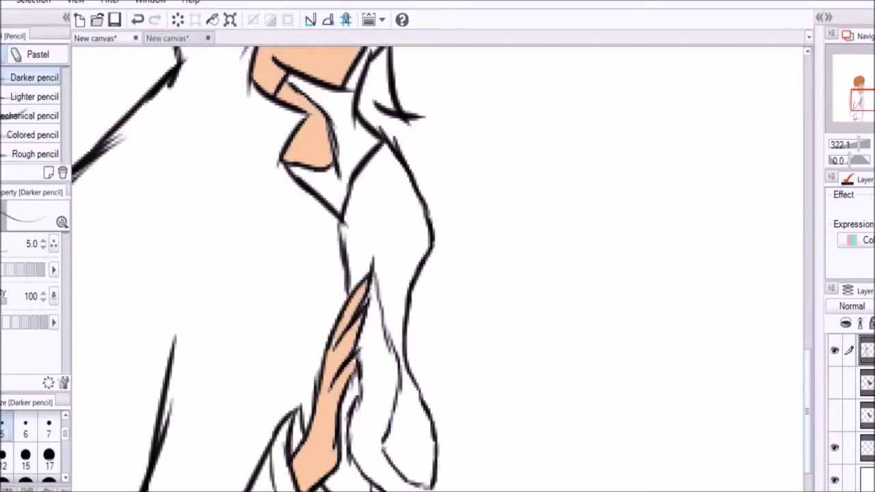
key("g")
left_click(205, 308)
Step: Fill the lower jacket and jacket bottom dark grey, checking the reference colour
scroll(438, 273, "down", 3)
left_click(176, 451)
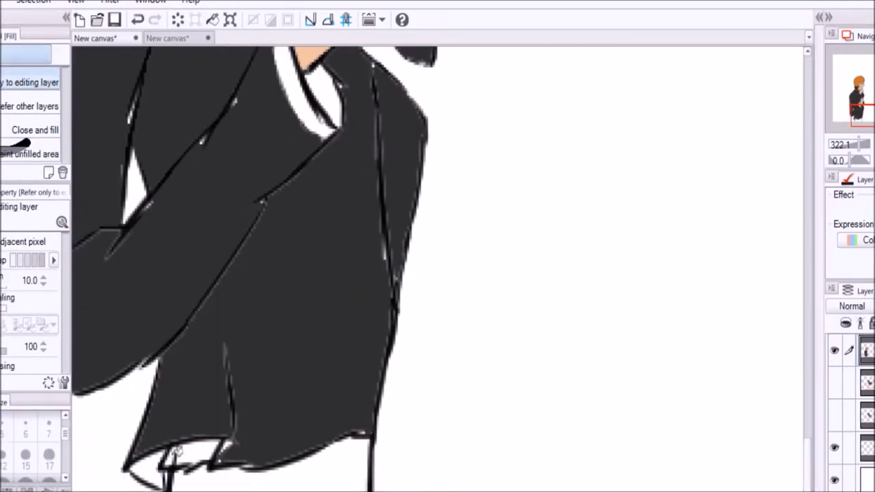
key("ctrl+Tab")
key("i")
key("ctrl+Tab")
key("g")
key("ctrl+Tab")
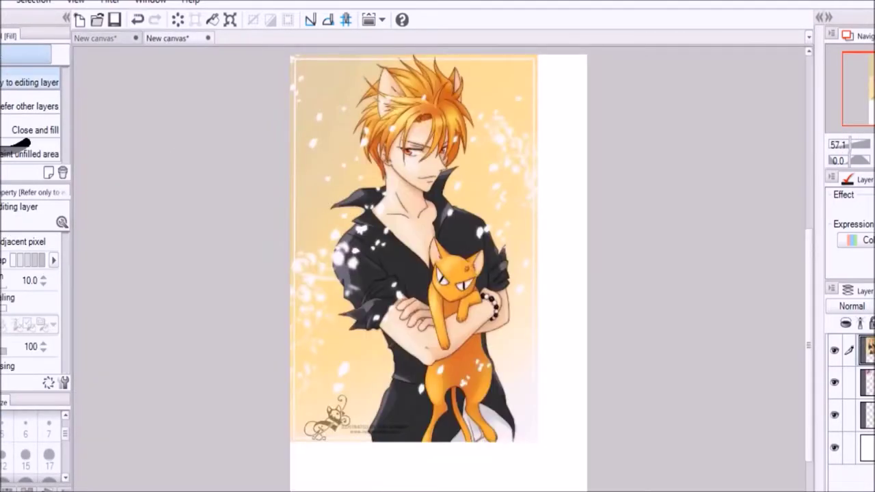
key("ctrl+Tab")
left_click(147, 474)
Step: Resample the dark jacket colour and fill the pocket area with it
key("i")
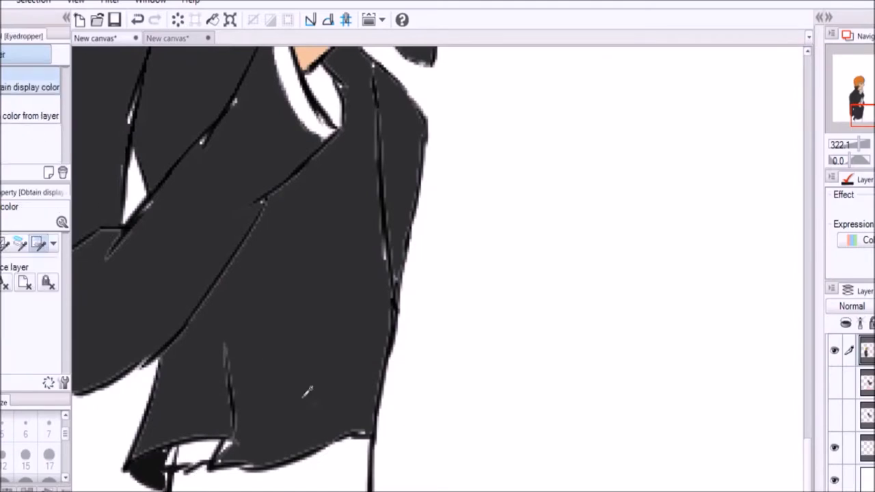
key("g")
left_click(273, 478)
key("ctrl+Tab")
key("ctrl+Tab")
scroll(364, 410, "up", 2)
key("i")
key("g")
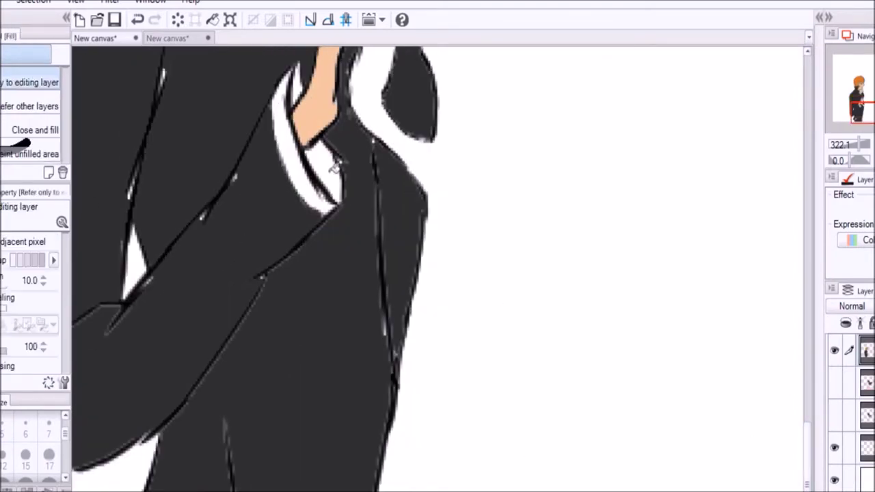
left_click(304, 79)
Step: Fill part of the collar, the collar lining and the shirt front dark grey
mouse_move(656, 388)
left_mouse_down()
mouse_move(752, 471)
mouse_move(445, 444)
left_mouse_up()
key("p")
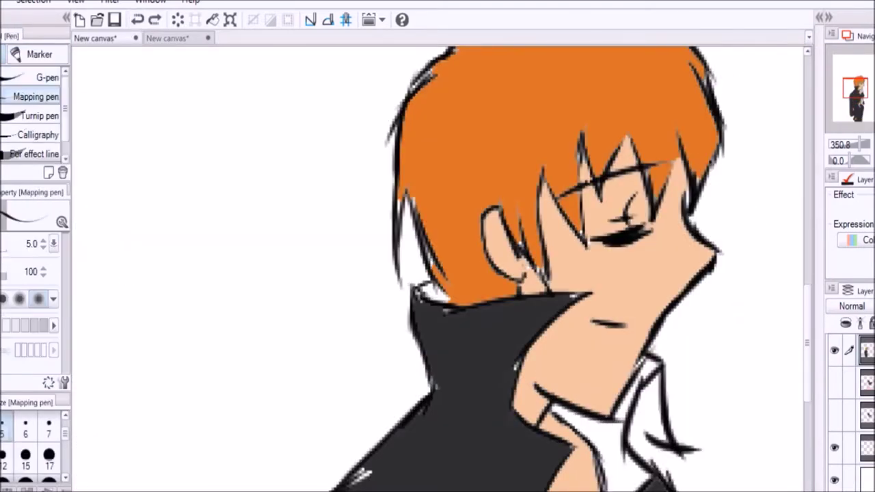
key("g")
left_click(602, 447)
left_click(639, 383)
left_click(430, 290)
Step: Fill one more collar area dark, undoing and then restoring that fill
key("i")
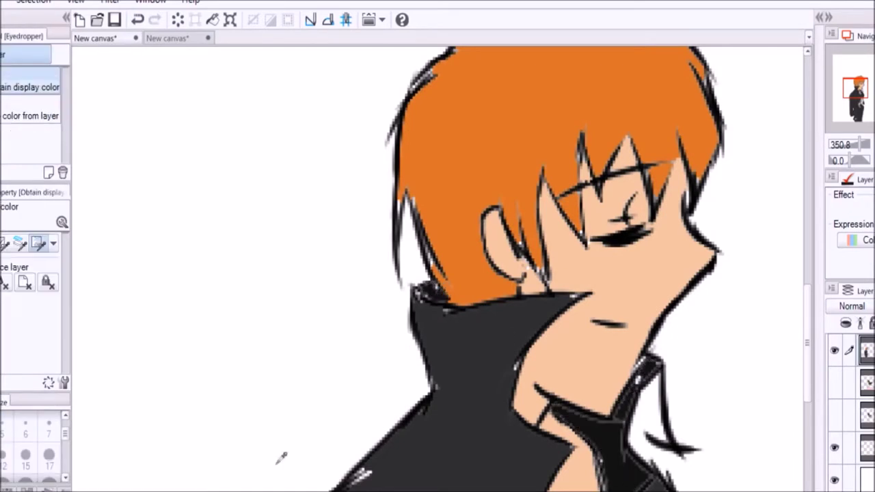
key("g")
left_click(646, 417)
key("ctrl+z")
key("ctrl+y")
key("p")
key("g")
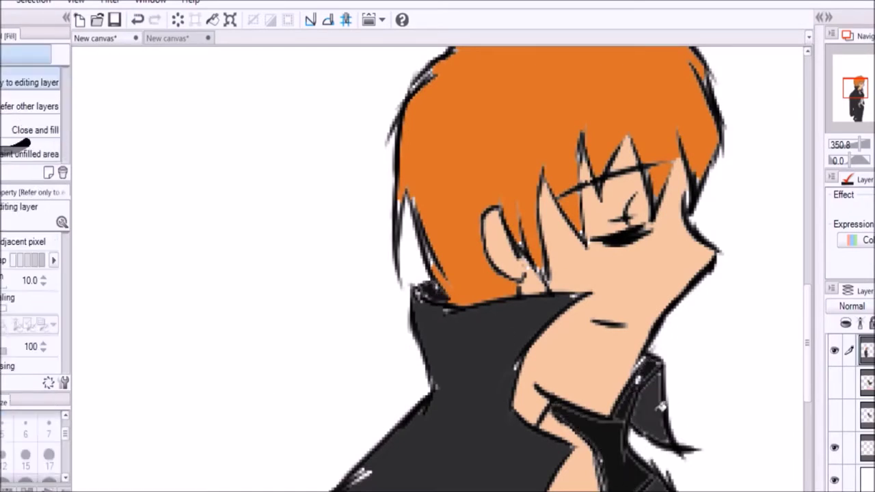
scroll(437, 266, "down", 10)
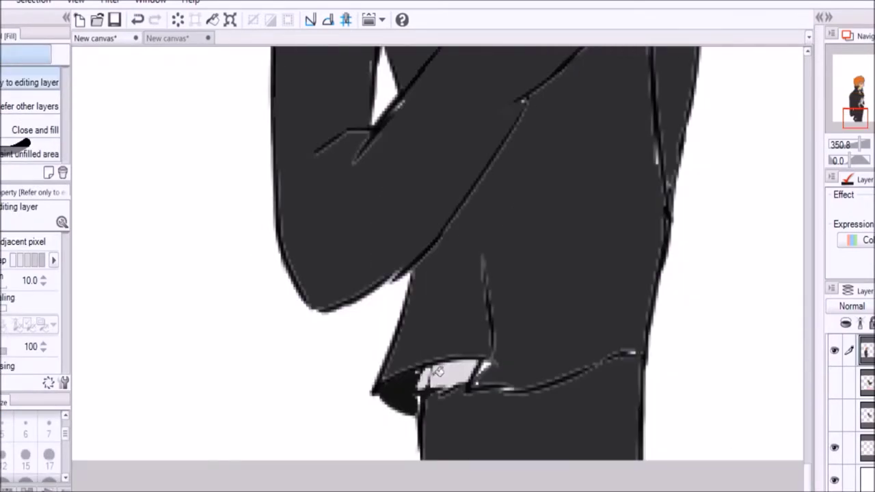
Step: Brush over the white gaps along the jacket outlines, sleeve edges and right side
key("i")
key("b")
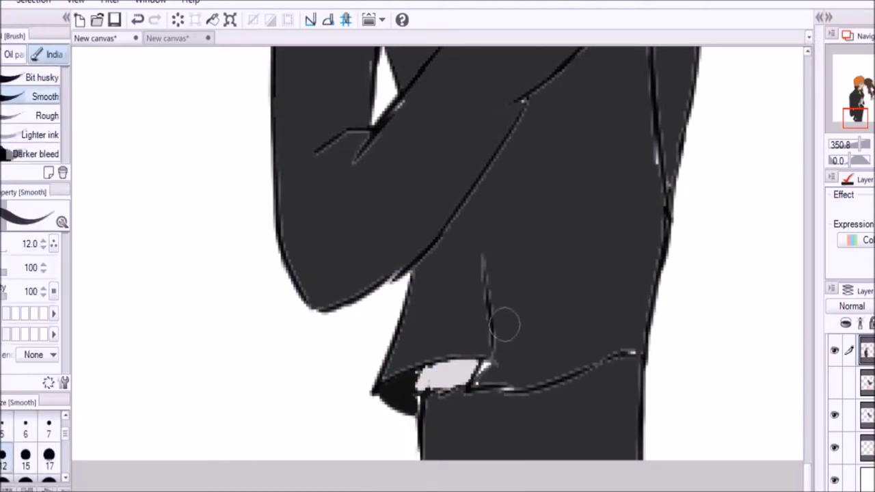
mouse_move(423, 369)
left_mouse_down()
mouse_move(511, 125)
mouse_move(613, 332)
mouse_move(602, 364)
left_mouse_up()
scroll(637, 410, "up", 5)
mouse_move(513, 231)
left_mouse_down()
mouse_move(348, 367)
mouse_move(582, 322)
mouse_move(562, 124)
left_mouse_up()
left_click_drag(641, 205, 655, 460)
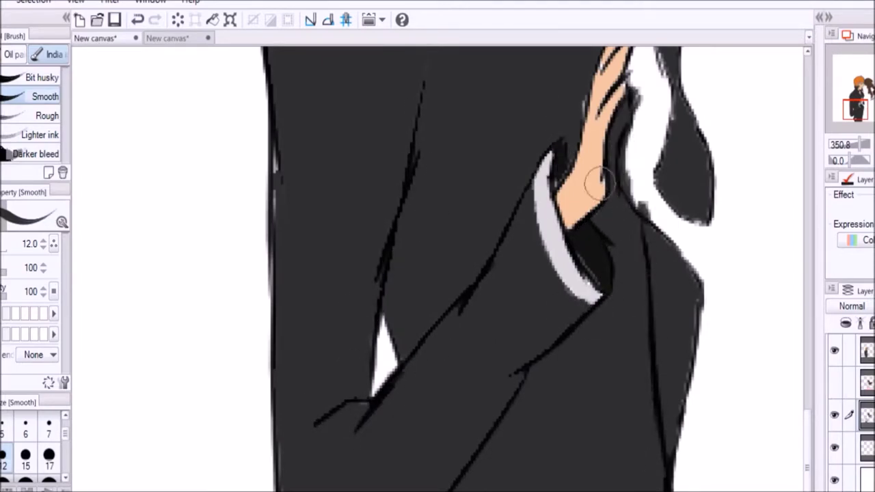
scroll(601, 184, "up", 5)
left_click_drag(806, 421, 804, 366)
Step: At brush size 5, cover the collar-tip specks and lapel highlights with the dark coat colour
key("bracketleft")
key("bracketleft")
key("bracketleft")
left_click_drag(414, 71, 437, 59)
left_click(623, 239, "alt")
key("bracketright")
key("bracketright")
key("bracketright")
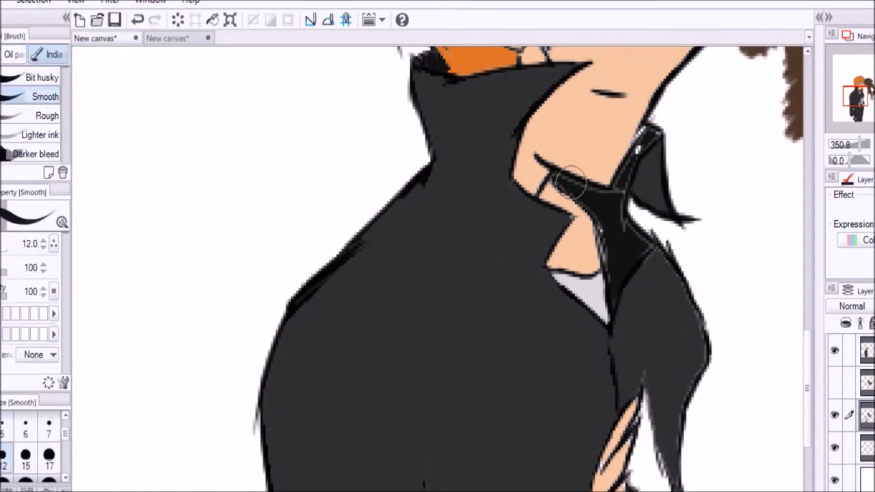
mouse_move(607, 311)
left_mouse_down()
mouse_move(617, 214)
mouse_move(648, 161)
left_mouse_up()
scroll(648, 161, "down", 10)
left_click(337, 164, "alt")
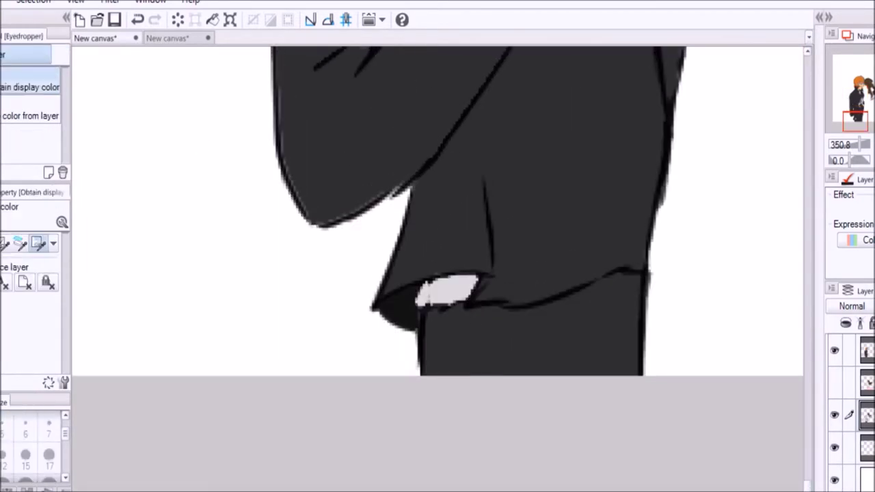
Step: Paint over the remaining collar gaps, sample the orange hair colour at size 5, then undo a stroke
scroll(673, 328, "up", 5)
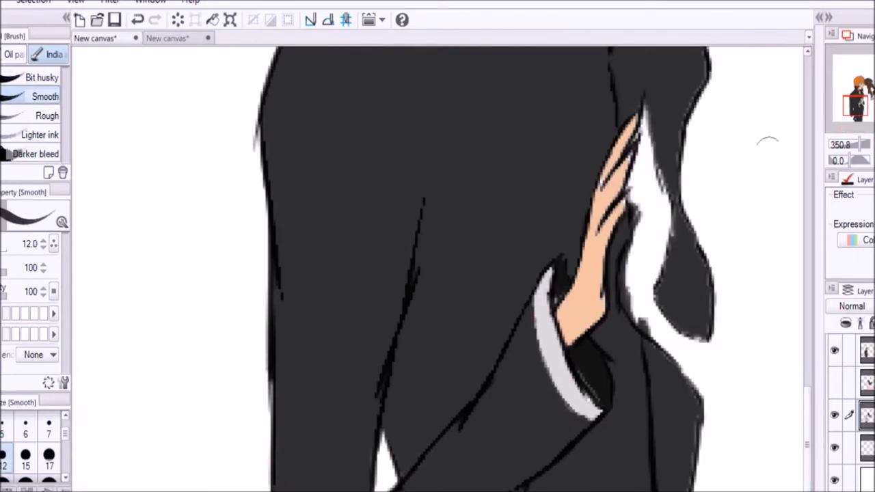
mouse_move(673, 170)
left_mouse_down()
mouse_move(697, 299)
mouse_move(687, 62)
left_mouse_up()
scroll(690, 205, "up", 5)
left_click_drag(656, 260, 694, 347)
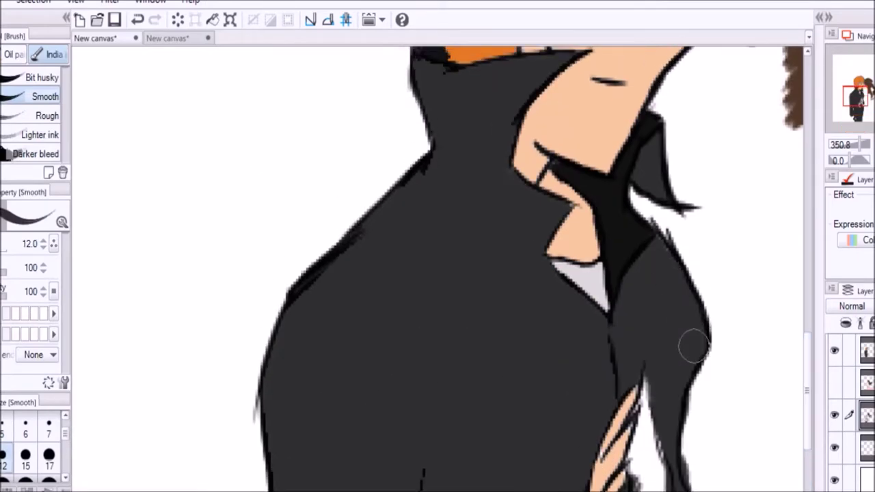
scroll(693, 346, "up", 10)
left_click(540, 205, "alt")
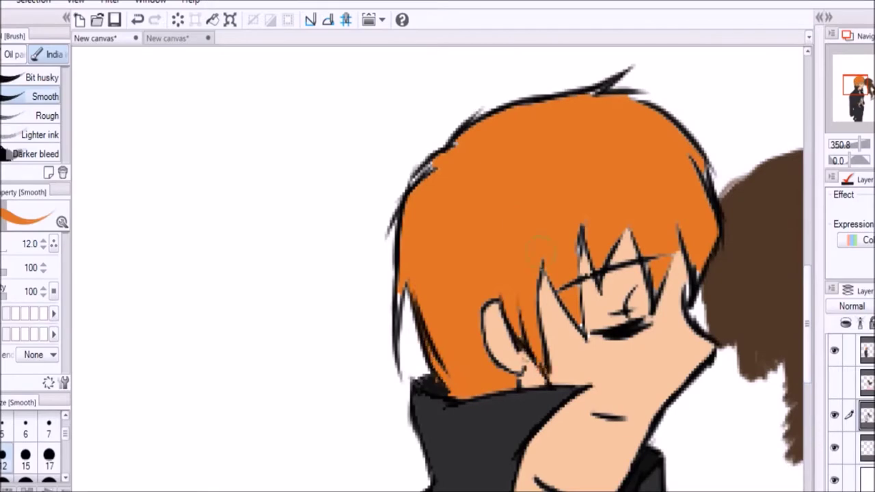
key("bracketleft")
key("bracketleft")
key("bracketleft")
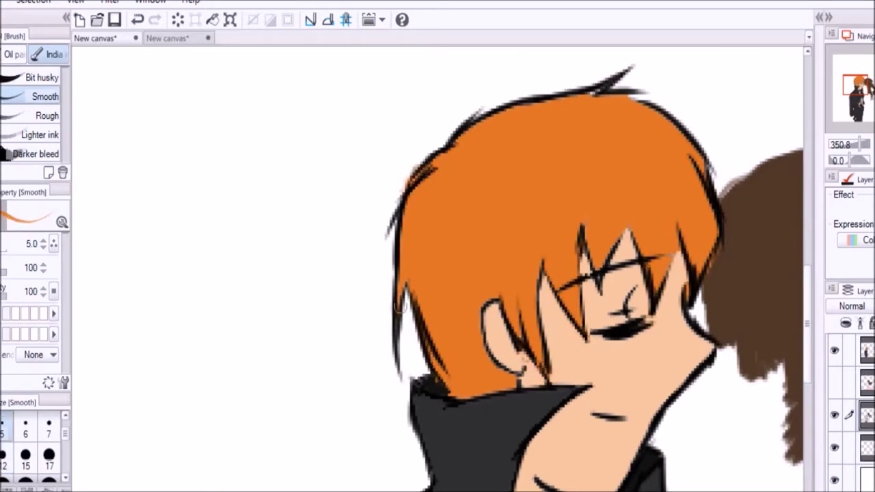
scroll(807, 375, "down", 5)
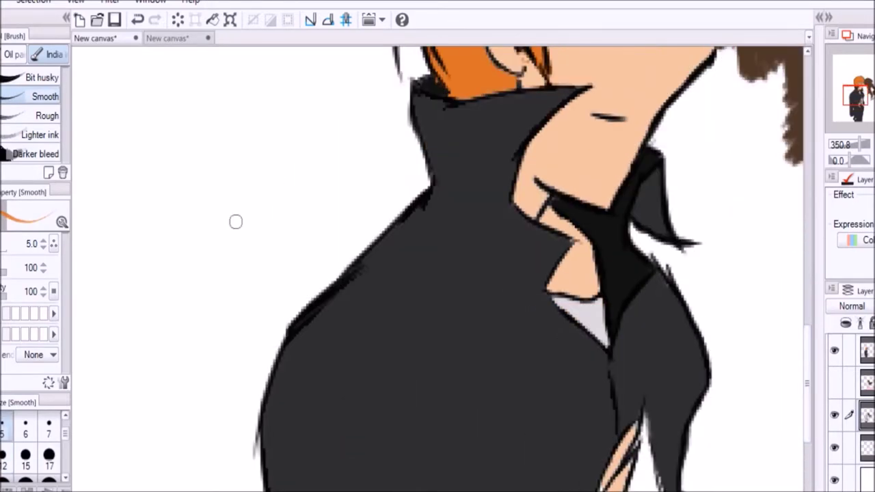
scroll(343, 352, "down", 5)
key("i")
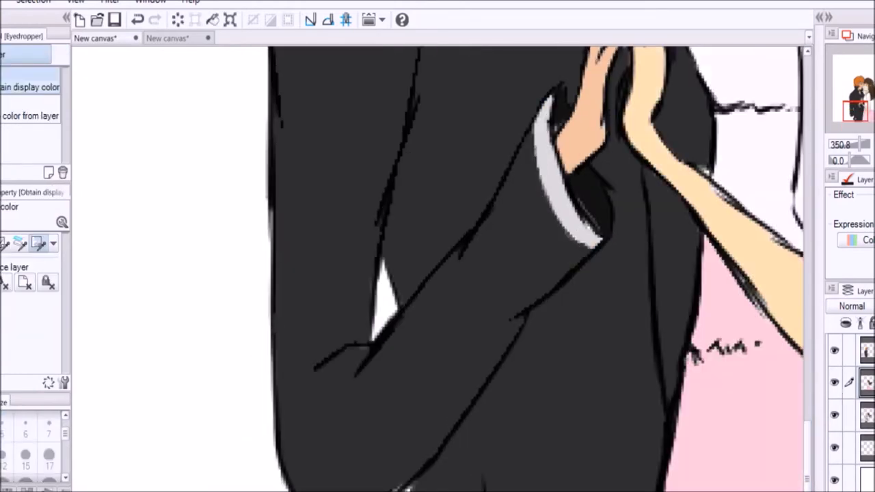
key("p")
key("ctrl+z")
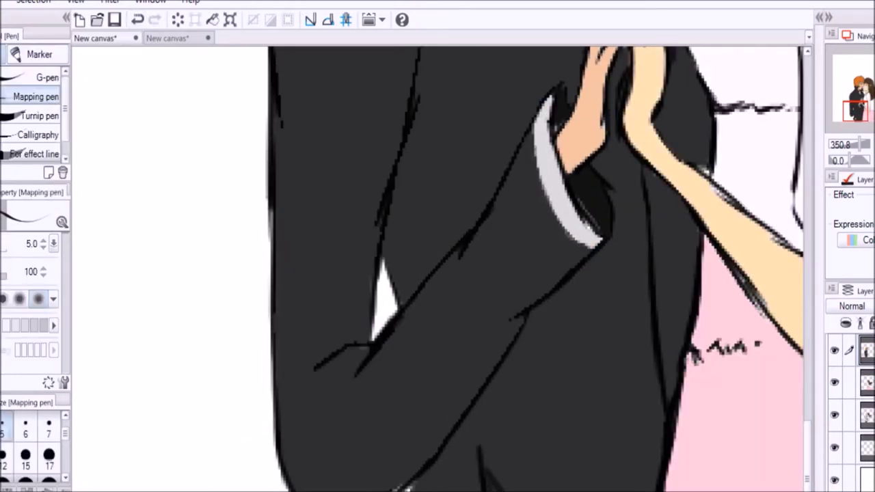
Step: Blend soft dark shading into the jacket and add a dark-filled fold under the sleeve
key("g")
key("j")
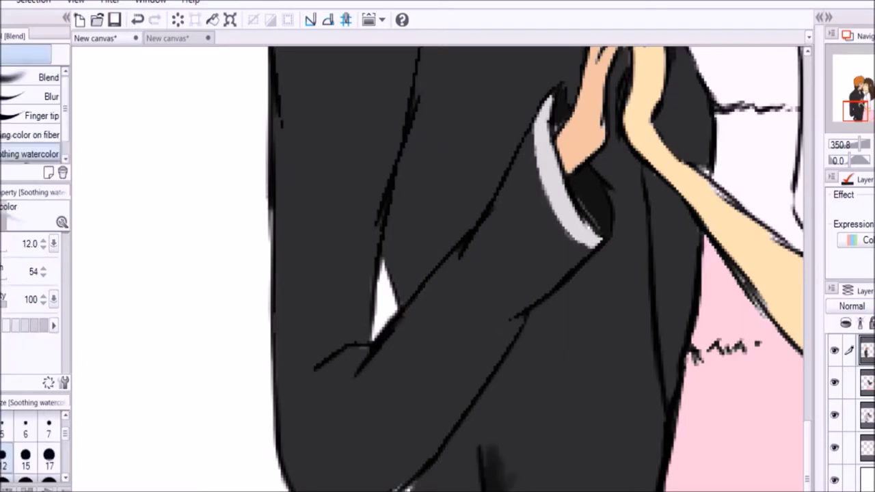
left_click_drag(487, 472, 506, 441)
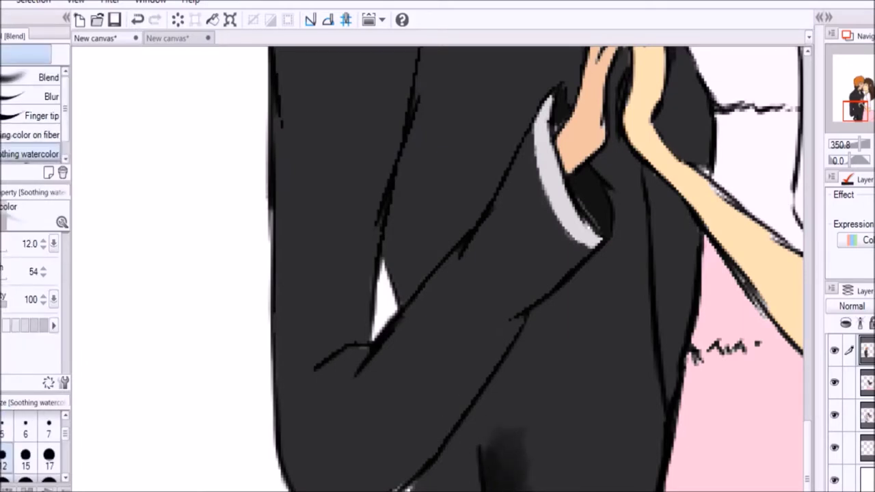
key("p")
mouse_move(361, 369)
left_mouse_down()
mouse_move(308, 400)
mouse_move(335, 418)
left_mouse_up()
key("g")
left_click(324, 364)
key("j")
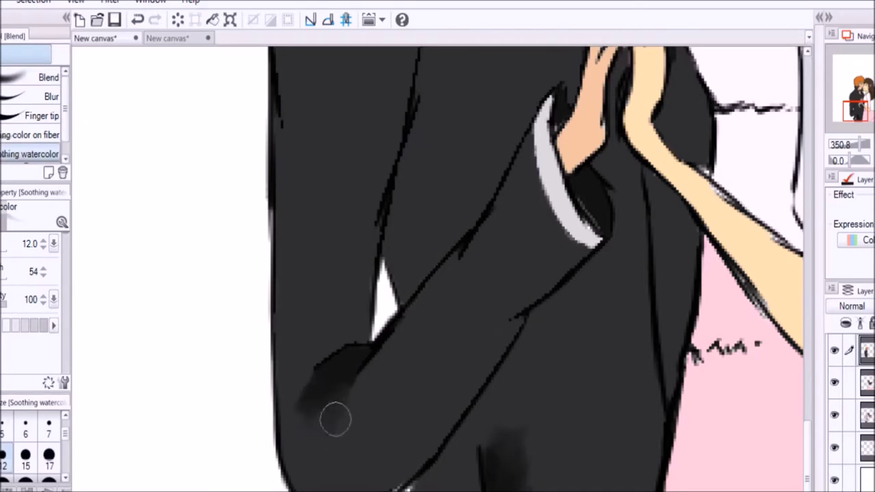
scroll(810, 363, "up", 6)
scroll(771, 432, "down", 3)
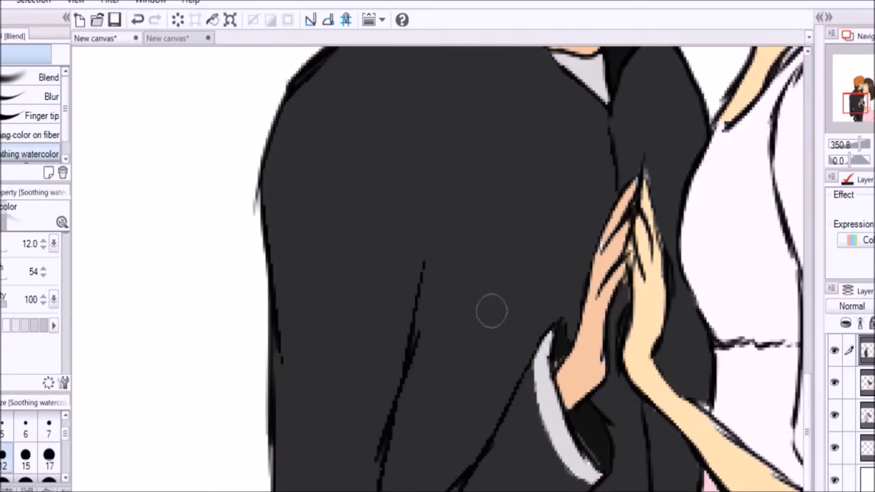
Step: Ink a fold line down the jacket, fill it dark, and soften its edge with watercolor blending
key("p")
left_click_drag(425, 274, 443, 482)
key("g")
left_click(426, 406)
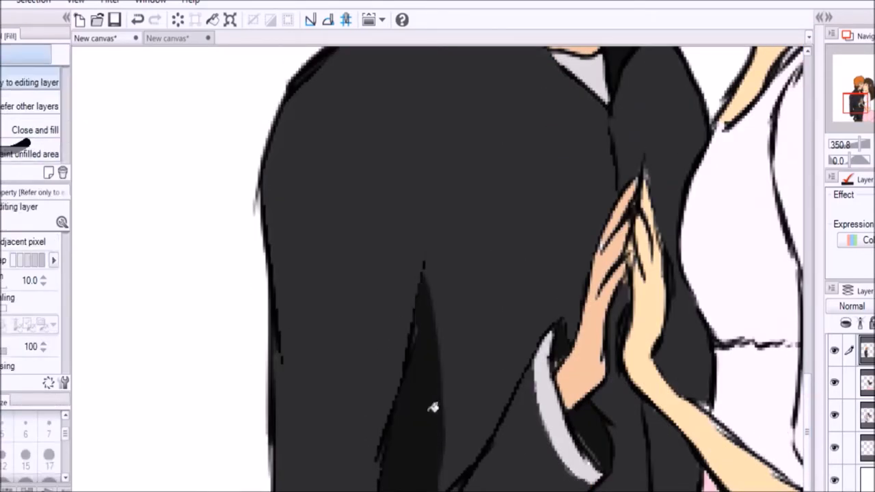
key("b")
key("j")
left_click_drag(433, 321, 450, 435)
Step: On the girl's layer, ink, fill and blend soft pink shading on her shirt
left_click(838, 387)
left_click_drag(547, 273, 133, 273)
key("i")
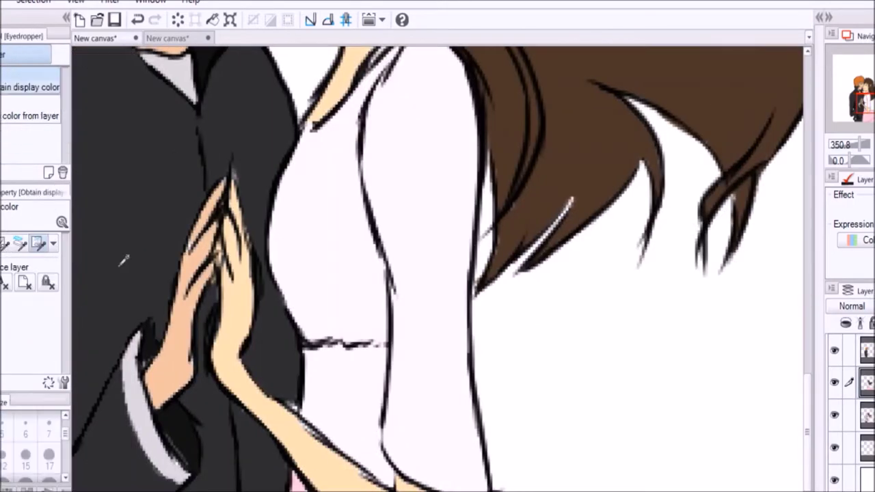
key("p")
left_click_drag(378, 347, 338, 444)
key("g")
left_click(328, 410)
key("ctrl+z")
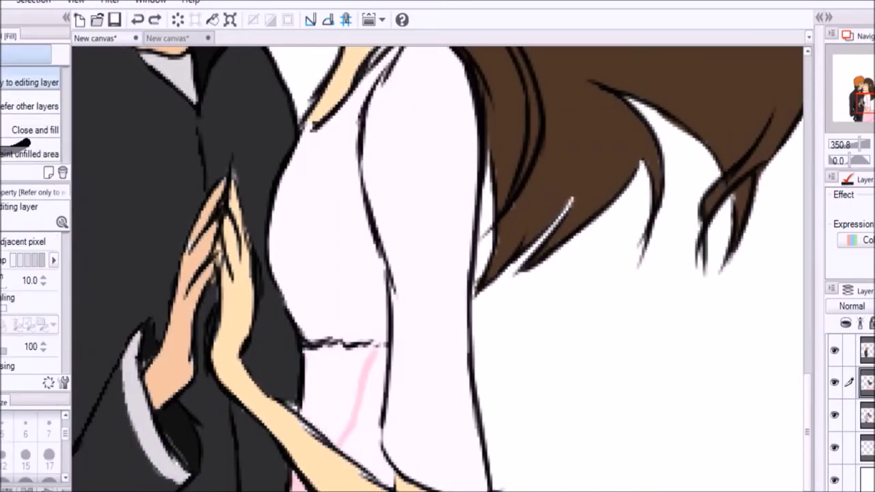
key("p")
key("g")
left_click(372, 436)
key("j")
mouse_move(335, 437)
left_mouse_down()
mouse_move(363, 358)
mouse_move(330, 417)
left_mouse_up()
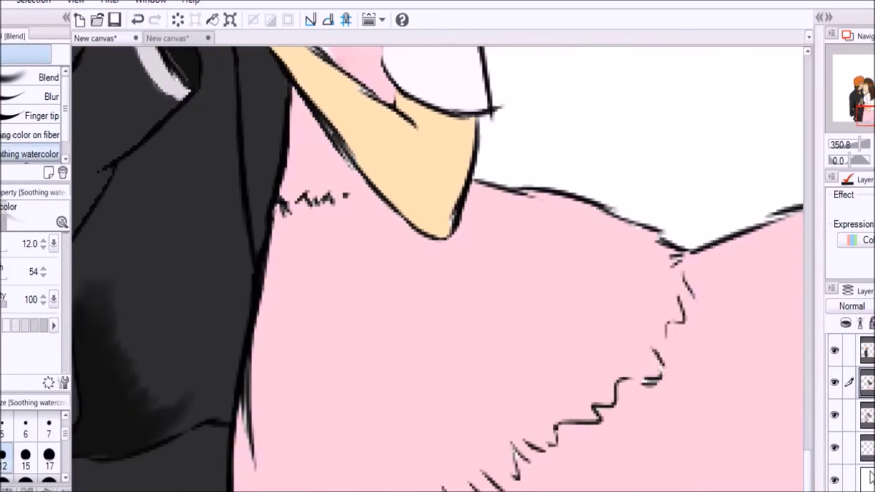
Step: Set the brush size to 15 and airbrush a pink blush on the girl's cheek
key("b")
left_click(25, 454)
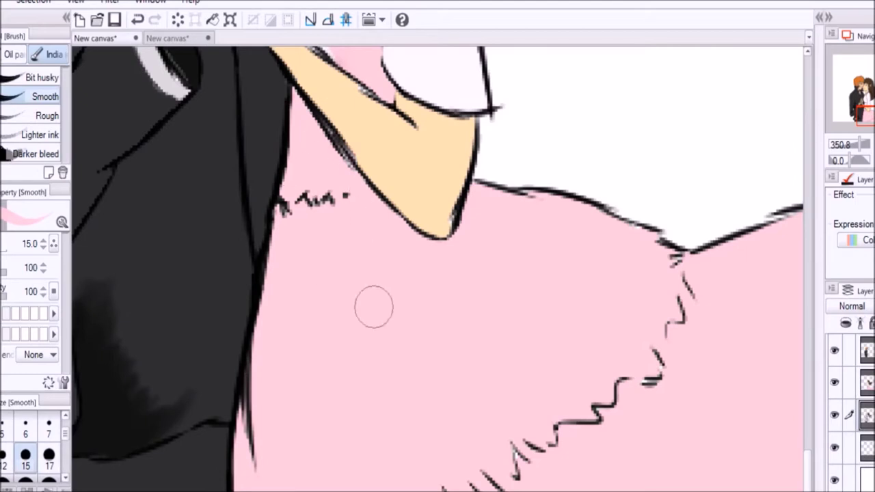
scroll(327, 56, "up", 5)
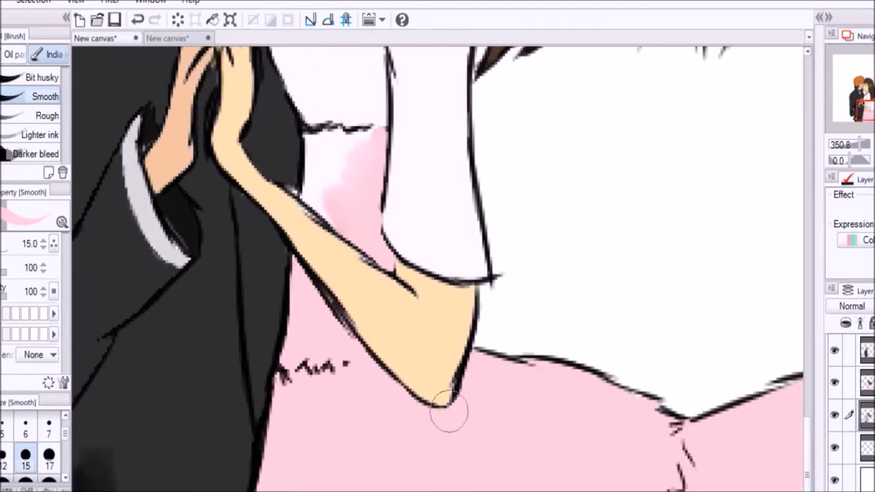
key("p")
key("alt+bracketright")
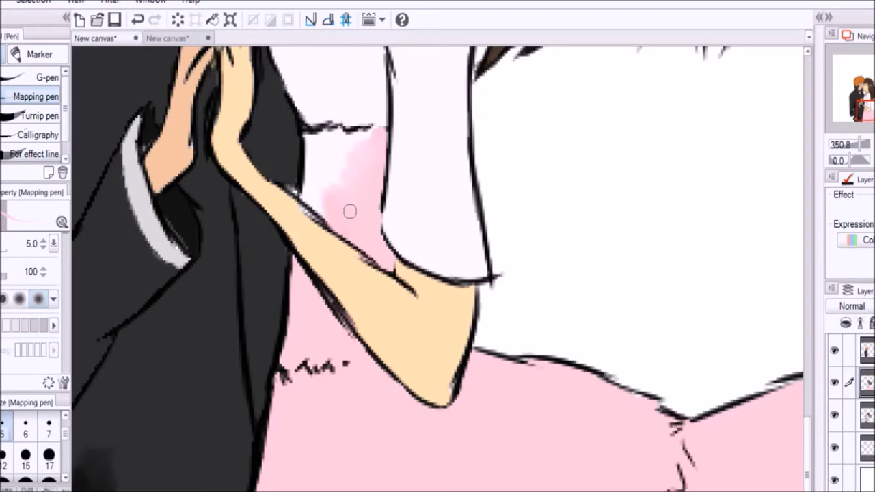
scroll(349, 211, "up", 10)
key("alt+bracketleft")
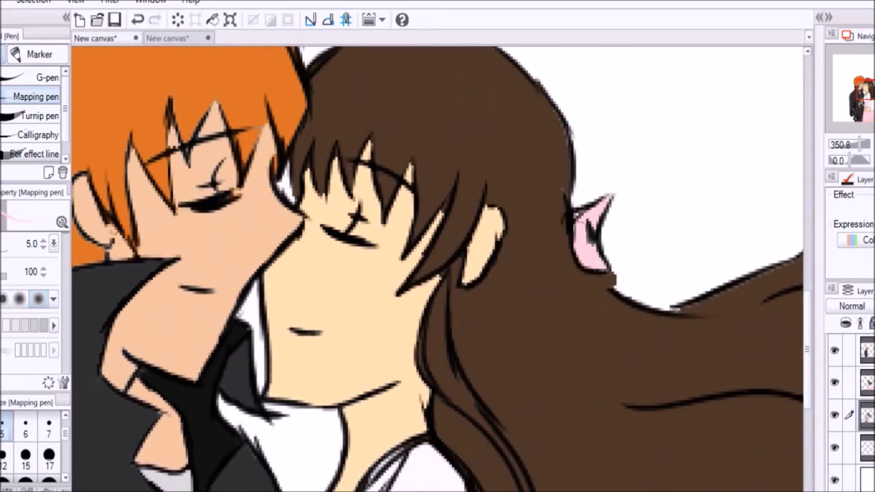
scroll(622, 282, "down", 5)
left_click(830, 382)
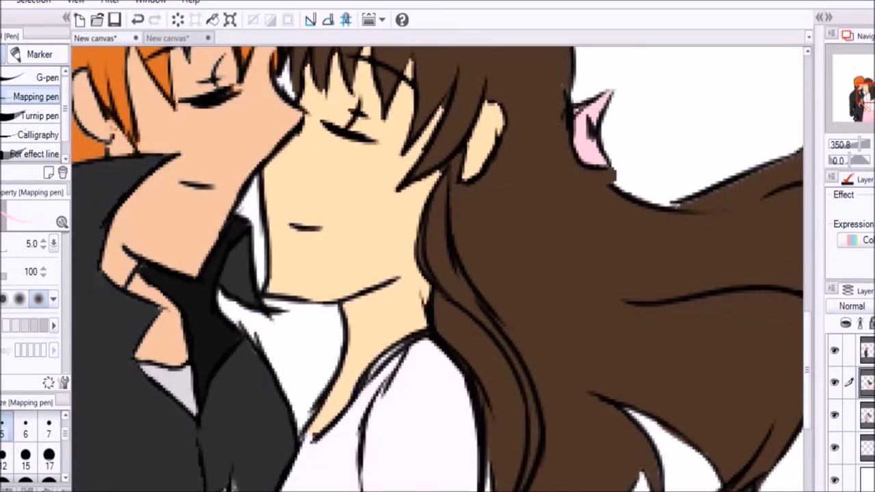
key("b")
left_click_drag(321, 153, 379, 161)
key("u")
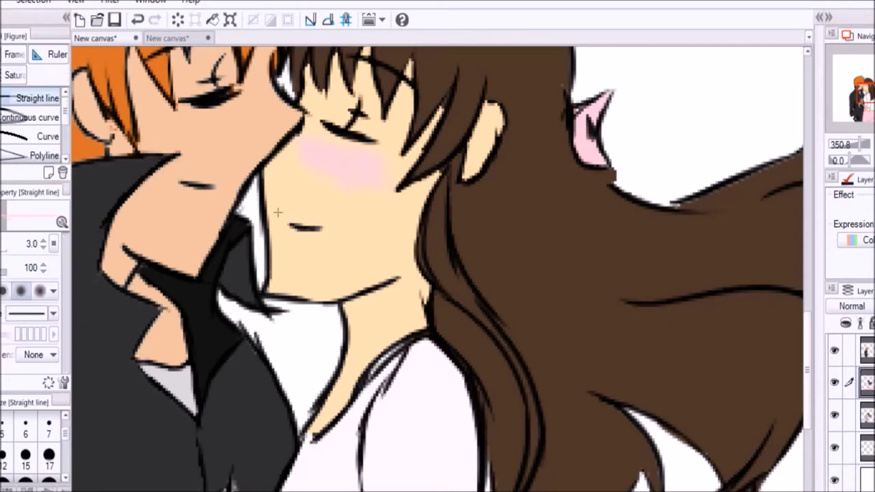
scroll(313, 144, "down", 5)
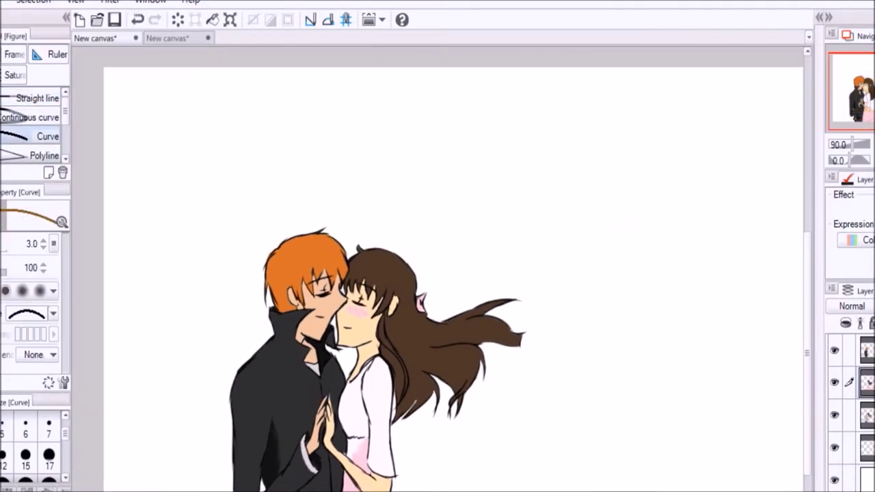
Step: On the layer below, draw the trunk's two vertical edge curves and fill between them brown
left_click_drag(332, 51, 341, 451)
key("Escape")
key("alt+bracketleft")
left_click_drag(332, 54, 345, 489)
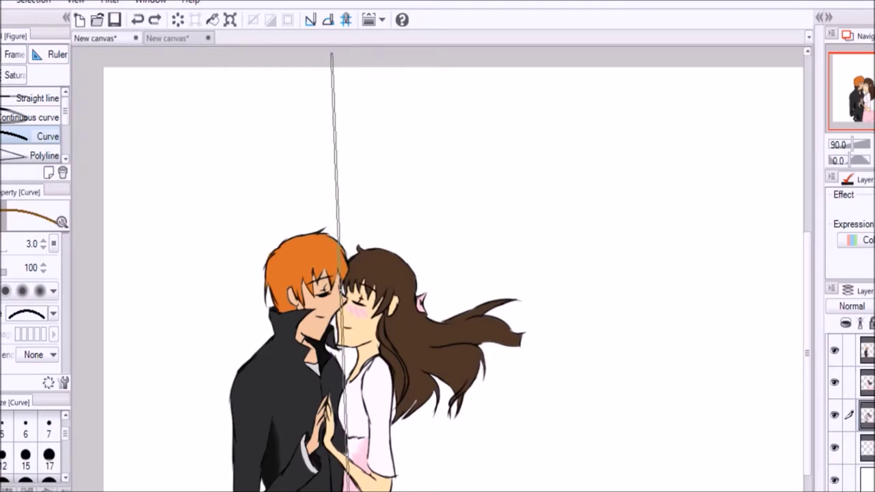
left_click(301, 273)
left_click_drag(140, 48, 158, 489)
scroll(196, 319, "left", 2)
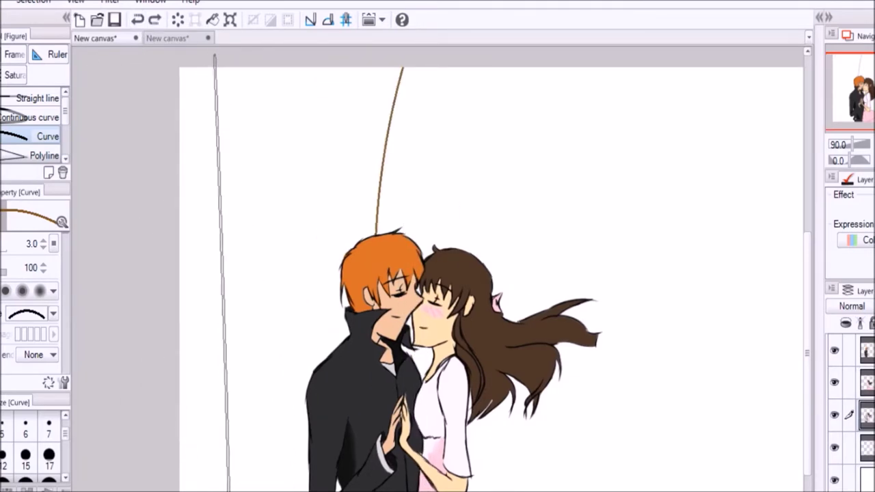
left_click(246, 342)
key("g")
left_click(342, 156)
Step: Paint mottled bark texture down the trunk with the Nature Sand cloud brush at size 80
left_click(55, 75)
left_click(13, 96)
scroll(34, 136, "up", 2)
left_click(40, 143)
mouse_move(321, 137)
left_mouse_down()
mouse_move(273, 98)
mouse_move(294, 451)
left_mouse_up()
left_click(137, 20)
left_click(137, 20)
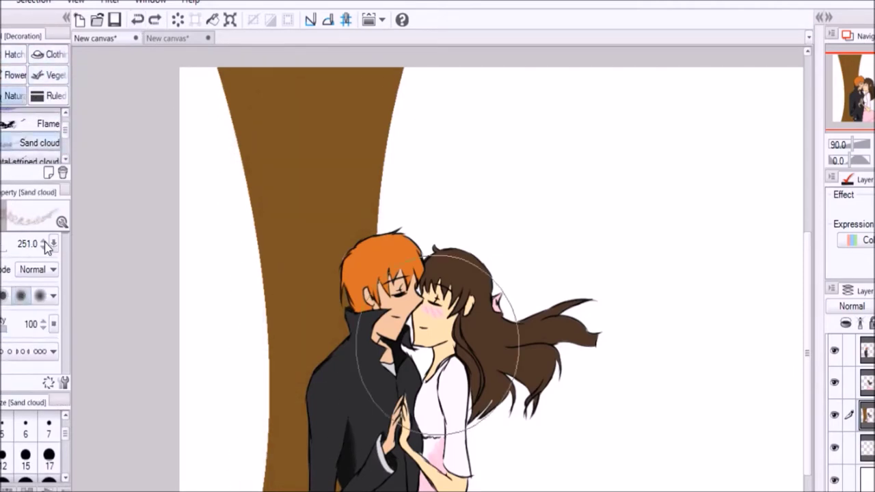
scroll(34, 444, "down", 5)
left_click(5, 422)
left_click_drag(239, 72, 274, 478)
left_click_drag(342, 444, 297, 86)
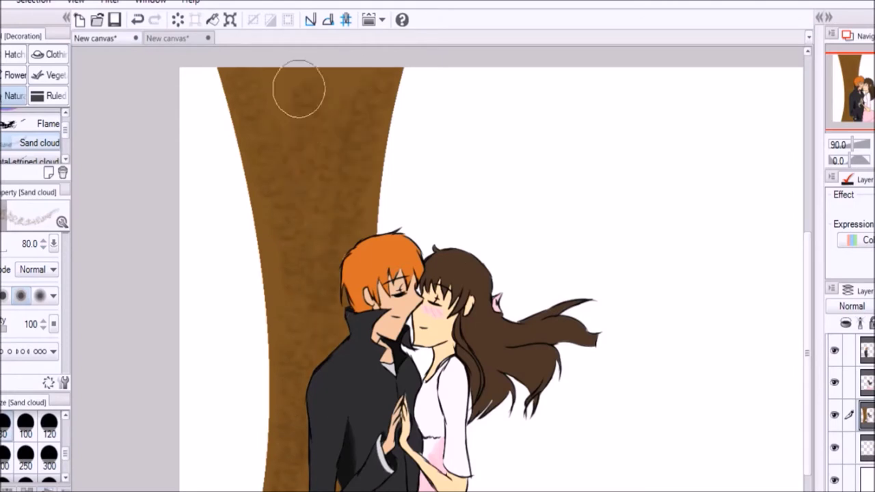
key("e")
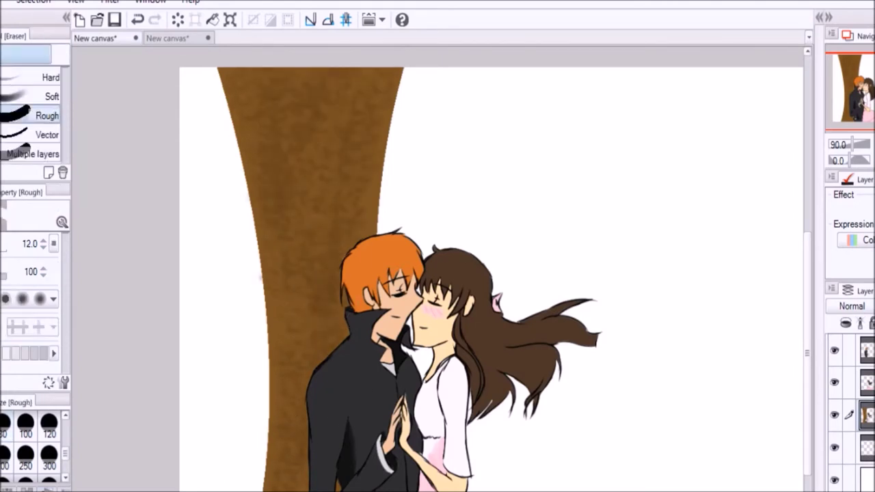
key("u")
left_click(35, 98)
Step: On the layer below, trace a rolling hill outline with the continuous curve tool
key("alt+bracketleft")
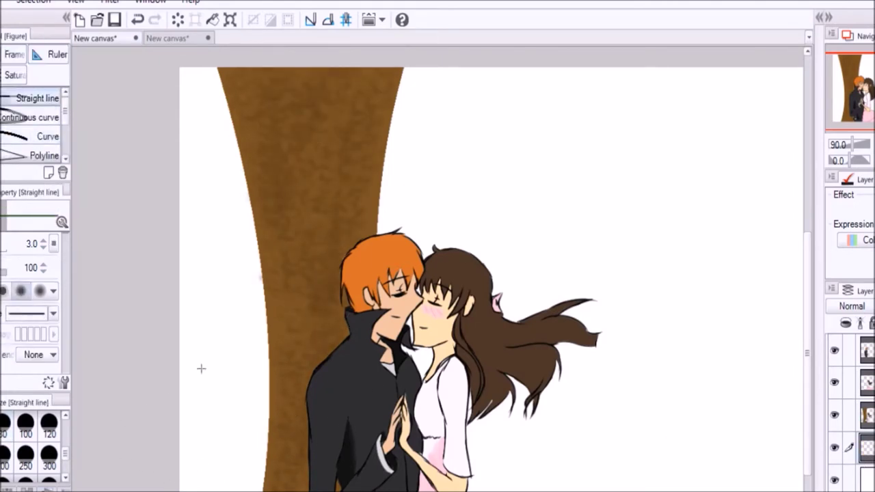
left_click(30, 117)
left_click(135, 490)
left_click(195, 401)
left_click(294, 396)
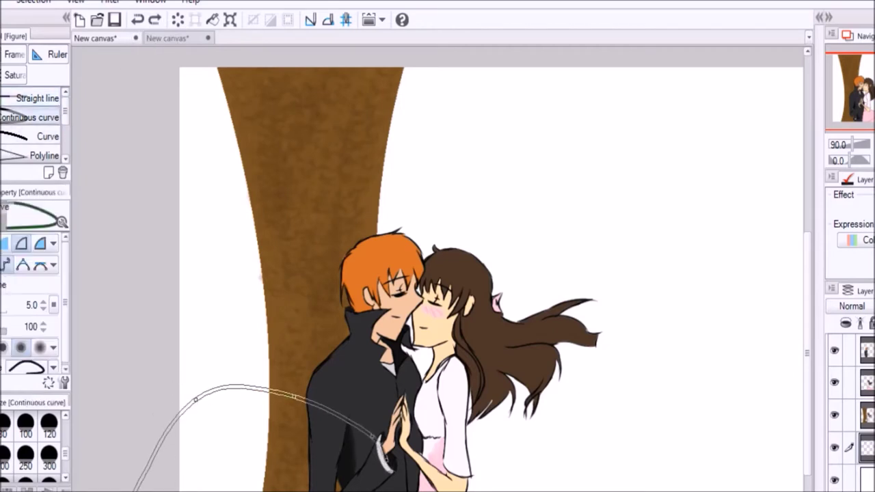
left_click(381, 445)
left_click(560, 415)
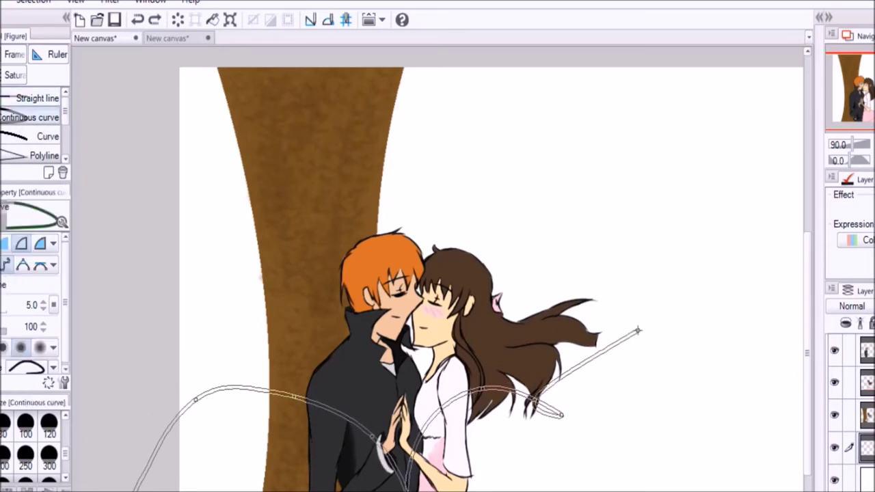
left_click(630, 334)
left_click(740, 366)
scroll(709, 401, "right", 2)
scroll(709, 410, "right", 4)
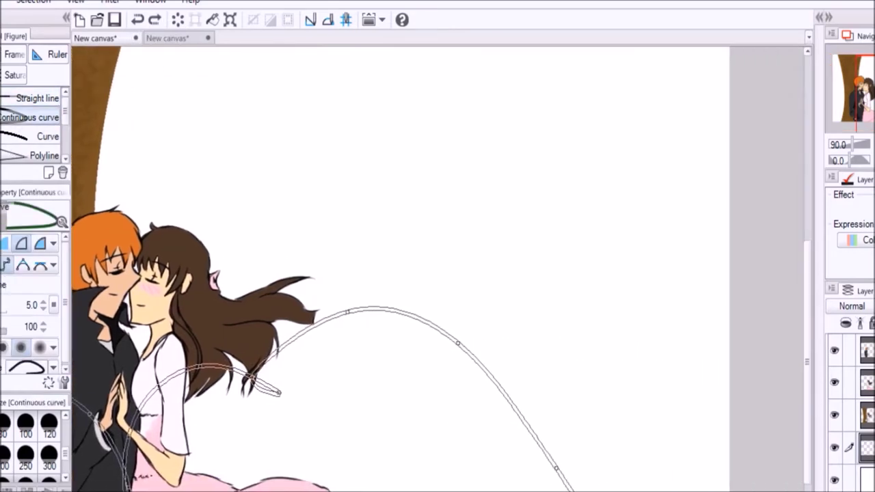
left_click(582, 485)
left_click(483, 365)
left_click(628, 289)
double_click(764, 333)
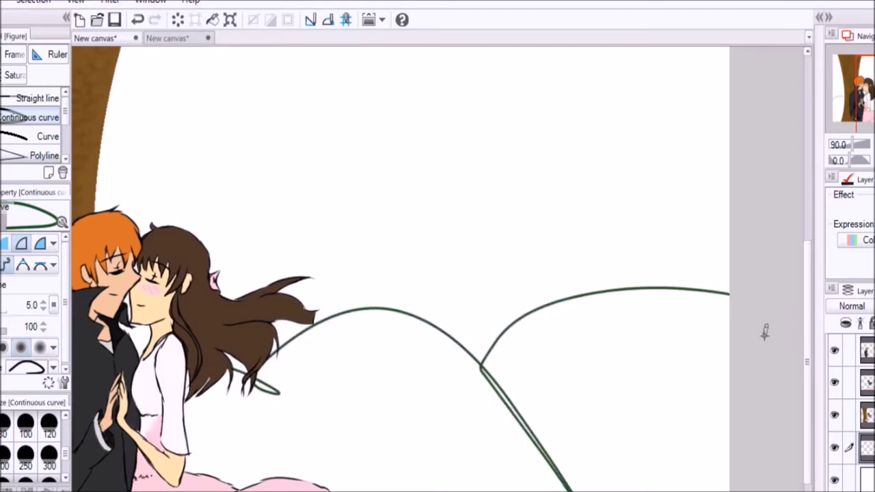
Step: Fill under the hill outline dark green, then undo both the fill and the outline
scroll(437, 274, "left", 9)
key("g")
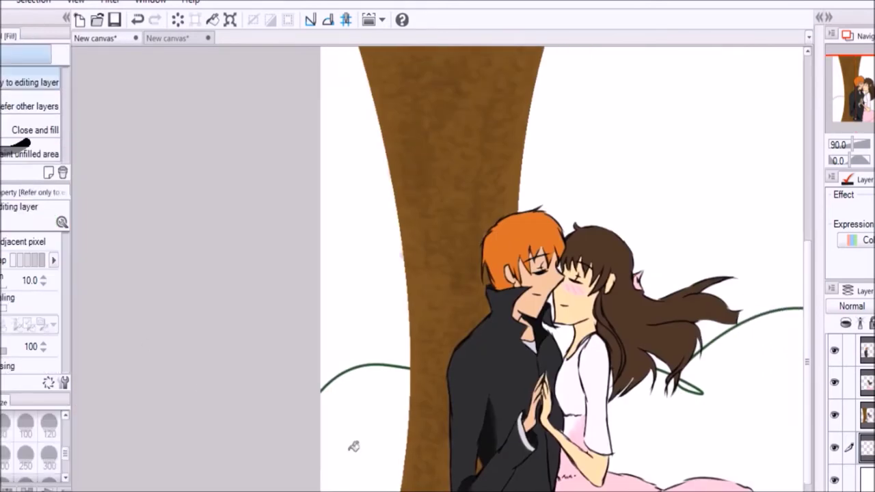
left_click(351, 445)
left_click(139, 22)
left_click(139, 22)
Step: Ink new hill lines at left and lower right and fill the hill area dark green
key("p")
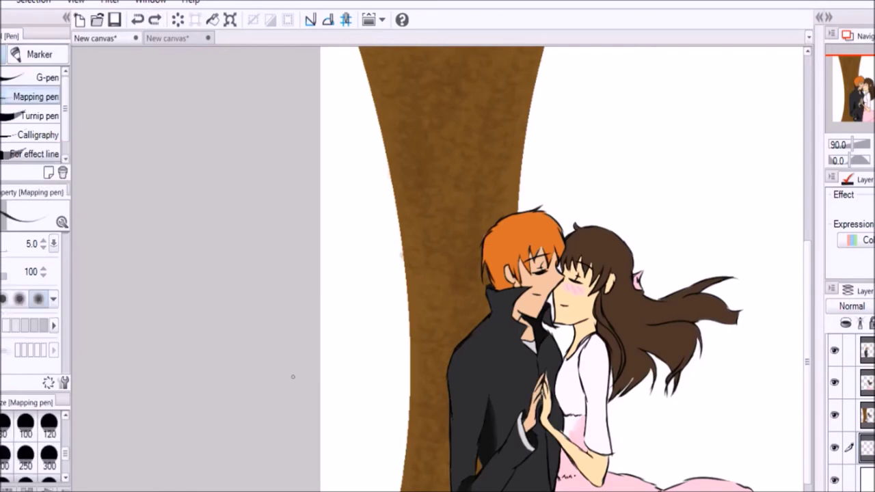
left_click_drag(321, 327, 408, 311)
left_click_drag(680, 376, 723, 453)
left_click_drag(694, 355, 799, 404)
scroll(752, 403, "right", 5)
left_click_drag(545, 401, 617, 491)
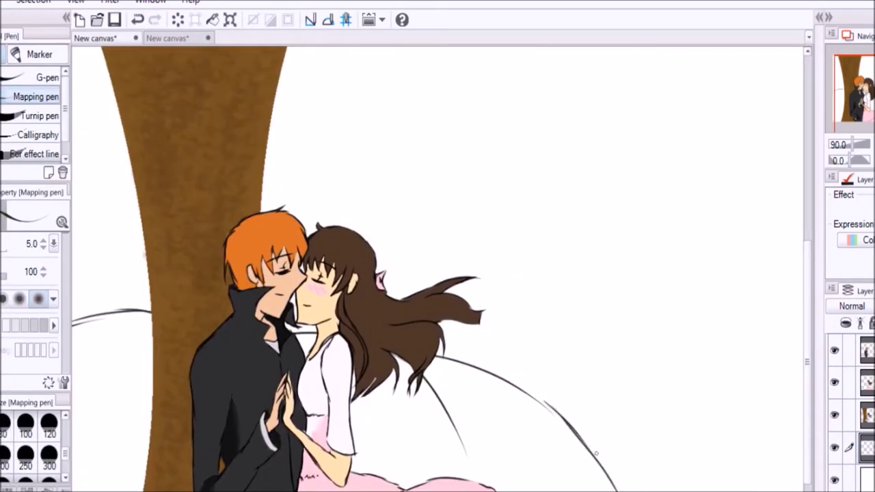
key("g")
left_click(431, 424)
key("b")
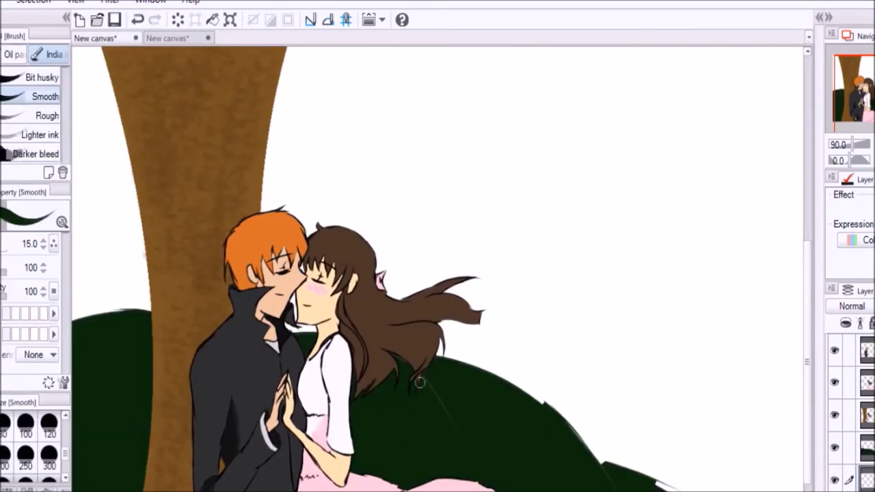
scroll(438, 267, "left", 3)
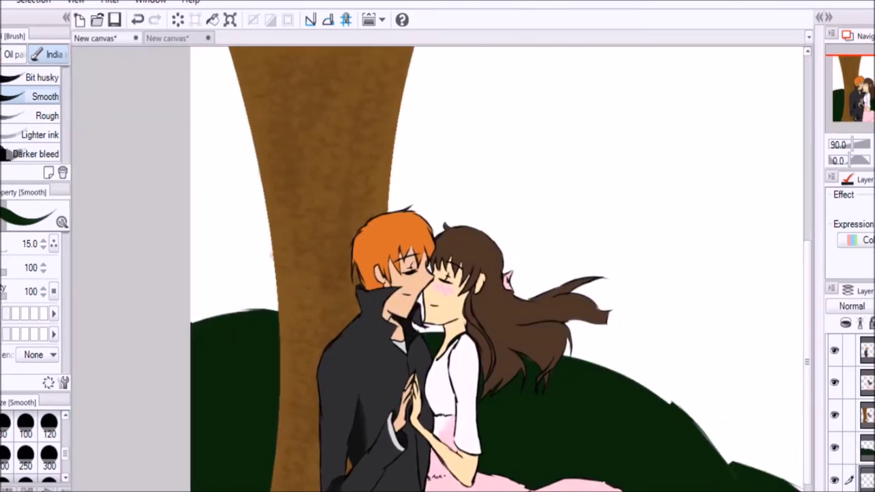
scroll(497, 268, "down", 2)
Step: Paint grass texture across both green hills with the Vegetation Grass C brush
left_click(6, 96)
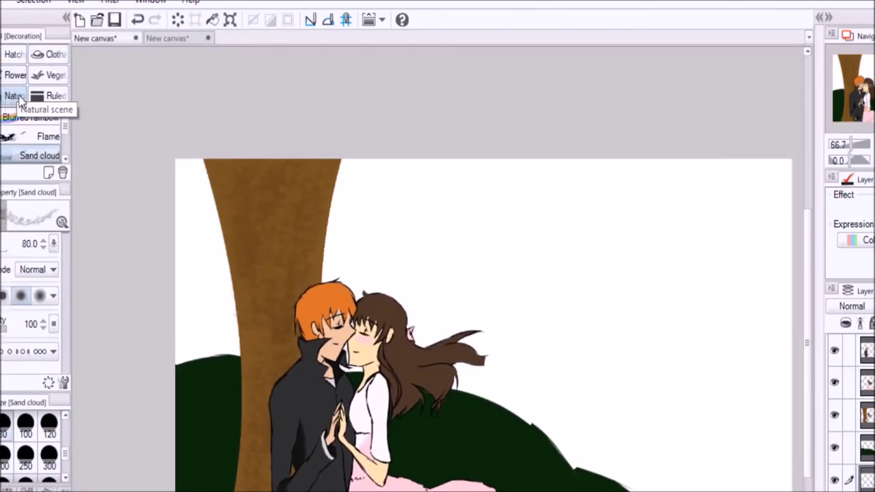
left_click(52, 75)
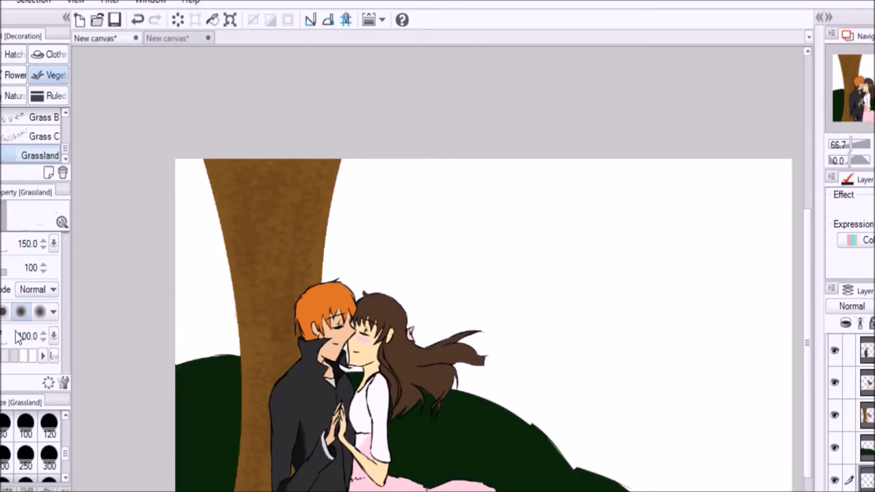
left_click(16, 137)
left_click(864, 448)
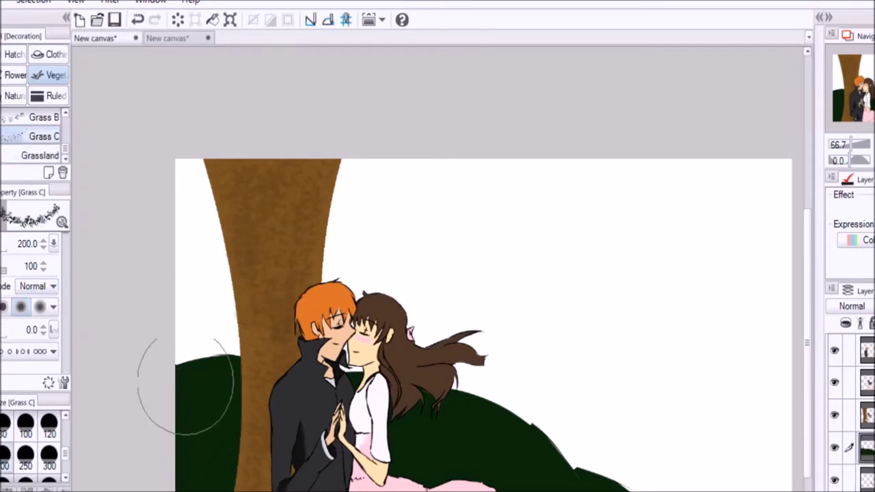
mouse_move(225, 469)
left_mouse_down()
mouse_move(185, 445)
mouse_move(506, 479)
left_mouse_up()
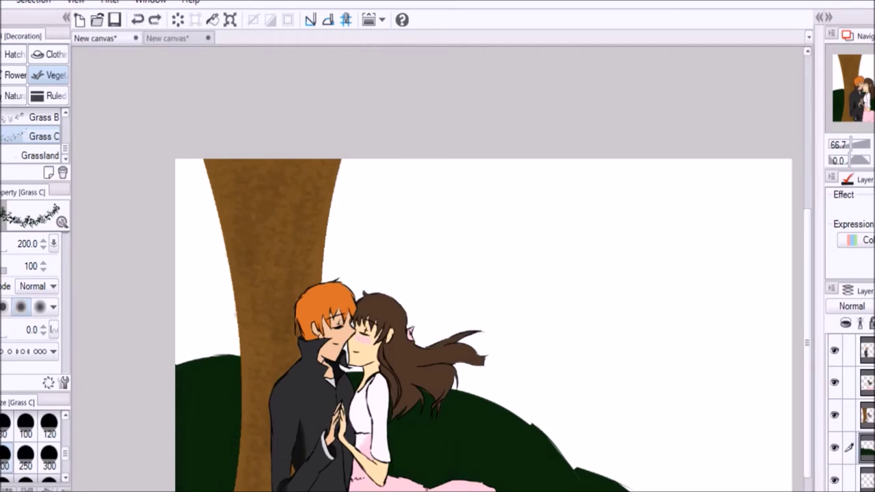
Step: Stamp Grass A tufts along the right hill, left hill and bottom right
scroll(25, 127, "up", 1)
left_click(28, 120)
left_click_drag(581, 451, 492, 400)
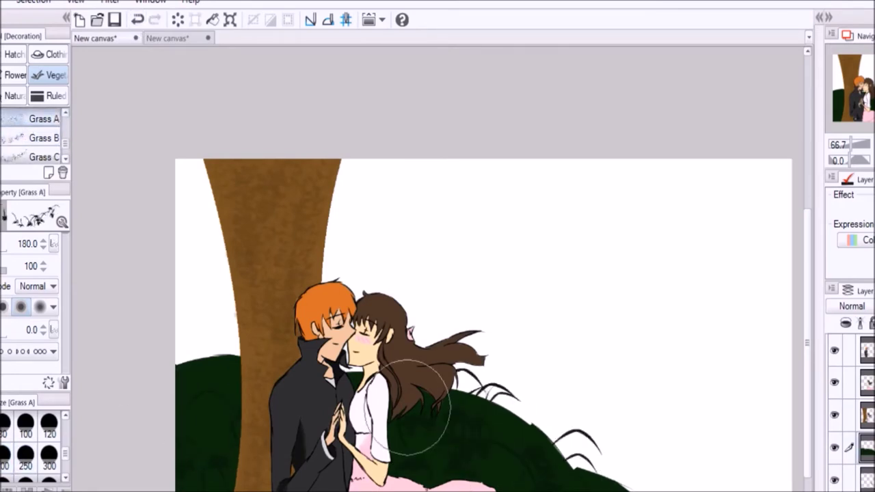
left_click(199, 355)
left_click(614, 485)
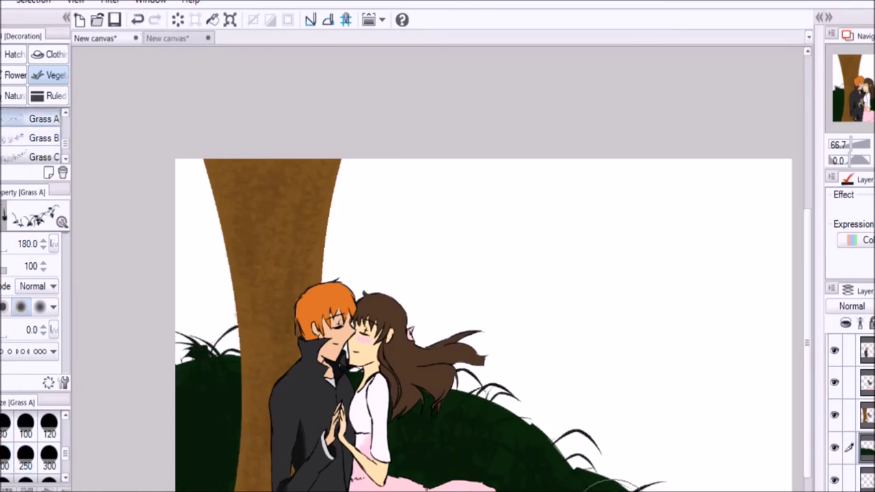
scroll(66, 119, "down", 3)
Step: Scatter Cherry petal flowers across the picture on the top layer
left_click(15, 75)
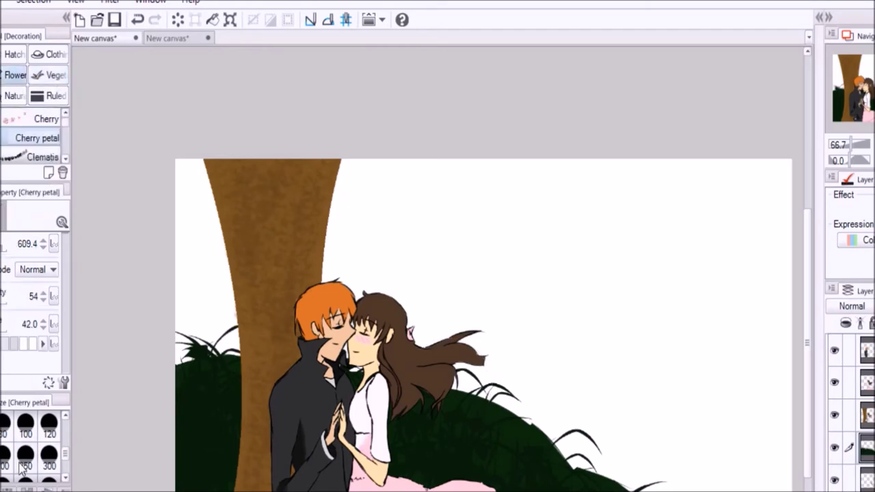
left_click(862, 350)
mouse_move(552, 292)
left_mouse_down()
mouse_move(650, 269)
mouse_move(683, 341)
left_mouse_up()
Step: Fill the background with a Blue sky gradient dragged upward
key("g")
left_click(43, 117)
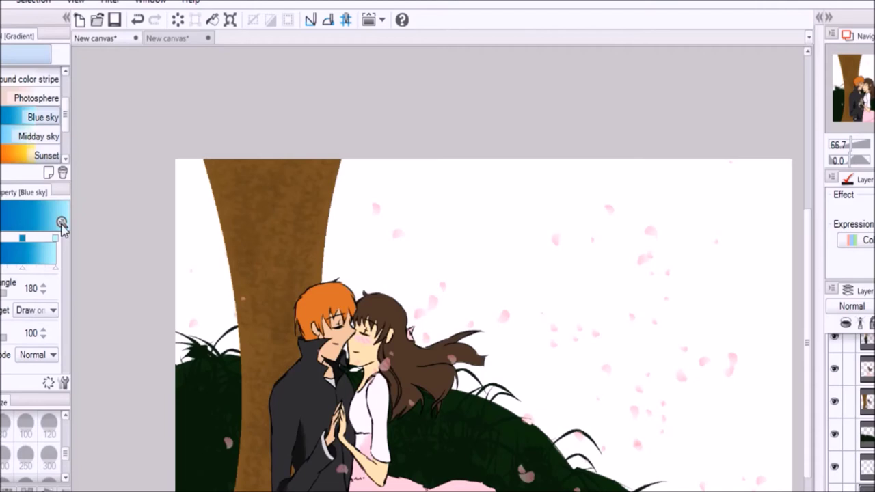
left_click_drag(581, 390, 793, 68)
scroll(478, 274, "down", 2)
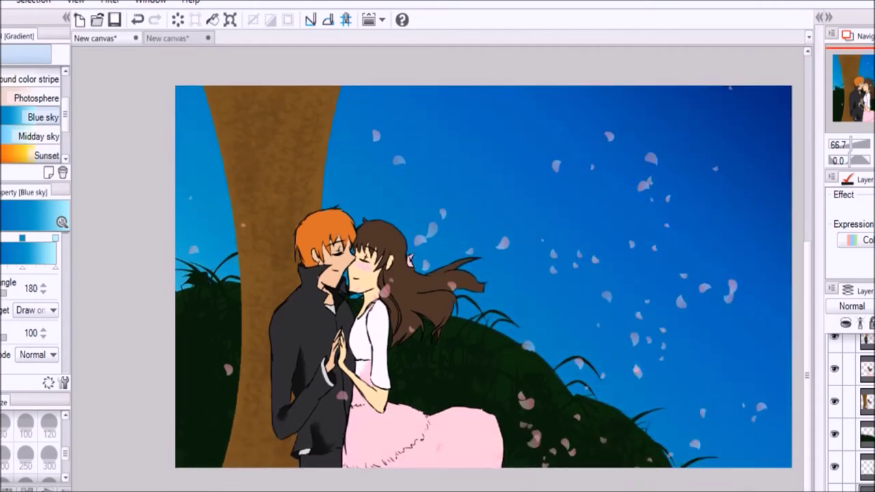
key("g")
key("u")
left_click(41, 136)
Step: Draw several long vertical curves down the sky as tree-trunk edges
left_click_drag(571, 53, 574, 491)
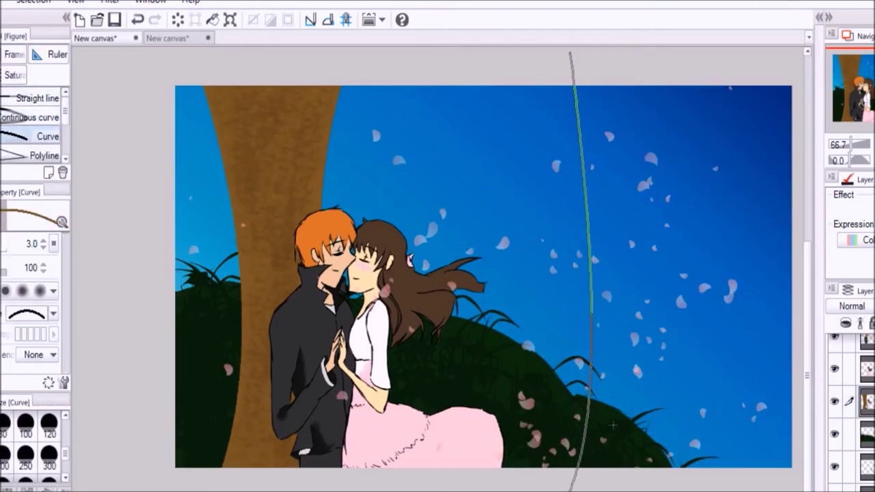
left_click(613, 425)
left_click_drag(661, 52, 683, 490)
left_click(690, 383)
left_click_drag(745, 53, 746, 491)
left_click(772, 328)
left_click_drag(447, 53, 461, 491)
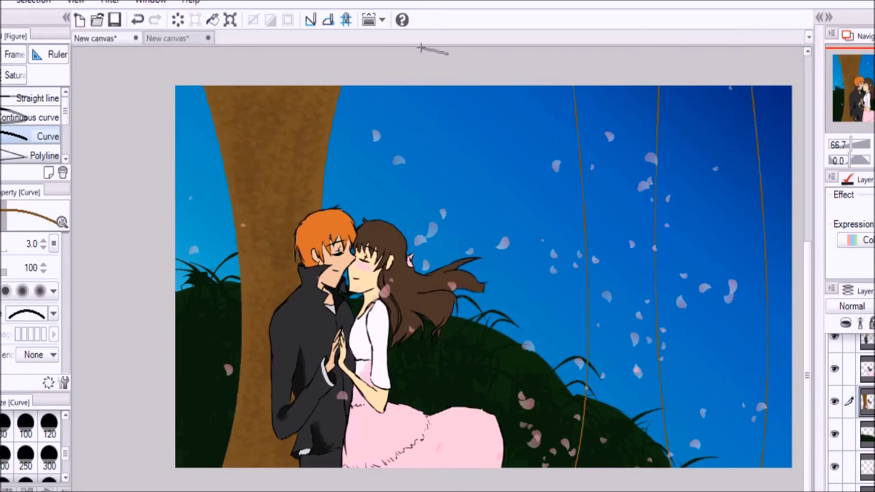
scroll(420, 46, "up", 2)
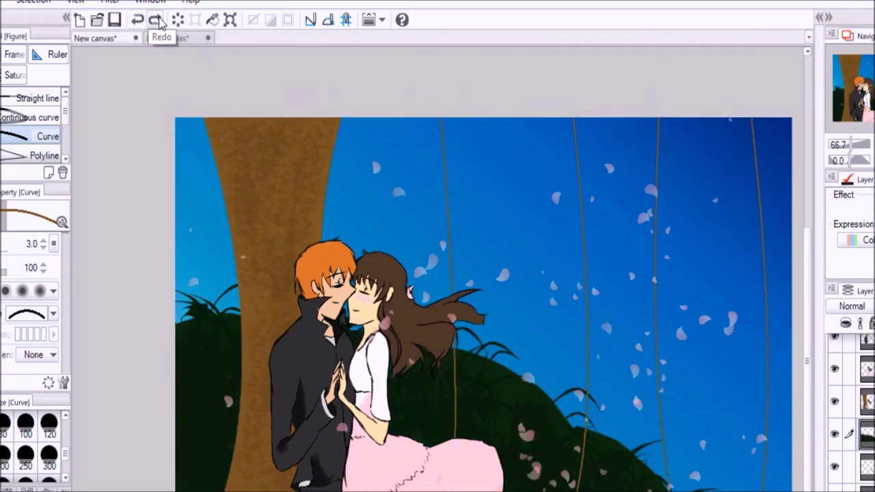
left_click(156, 20)
left_click_drag(516, 91, 509, 491)
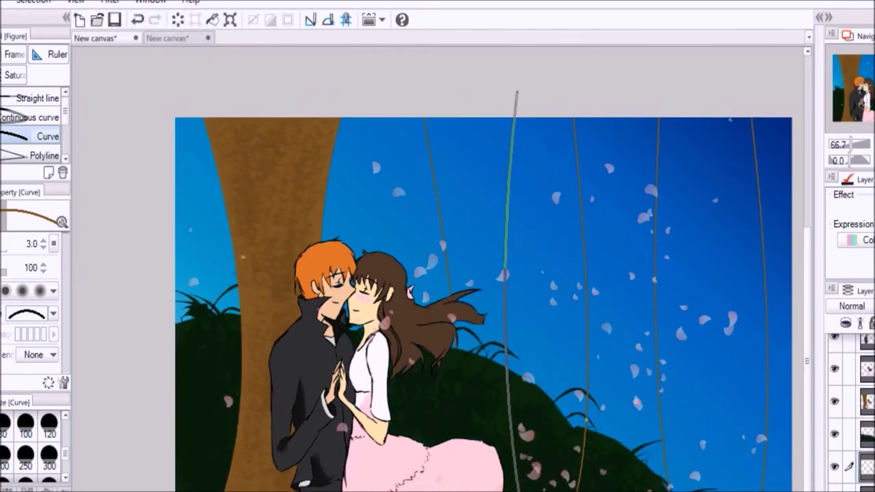
left_click(509, 287)
Step: Fill the trunk areas between the curves brown
key("g")
left_click(198, 219)
left_click(492, 245)
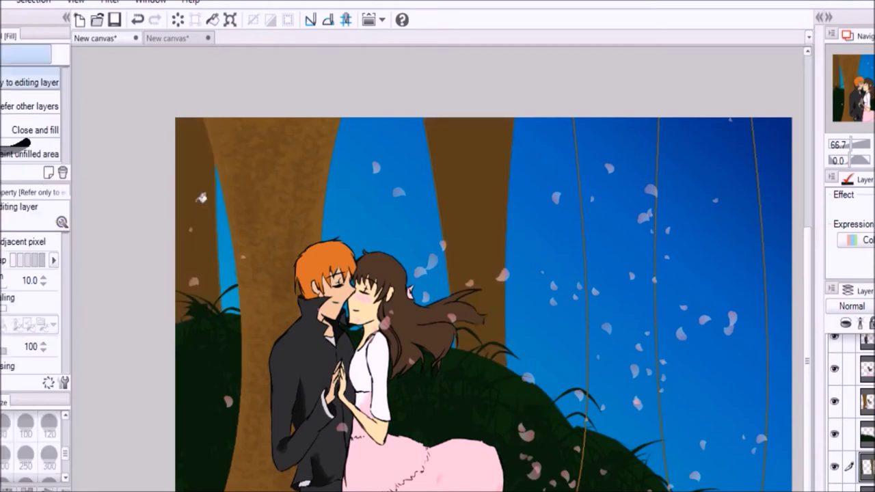
left_click(649, 287)
key("ctrl+z")
left_click(865, 401)
left_click(615, 273)
left_click(772, 274)
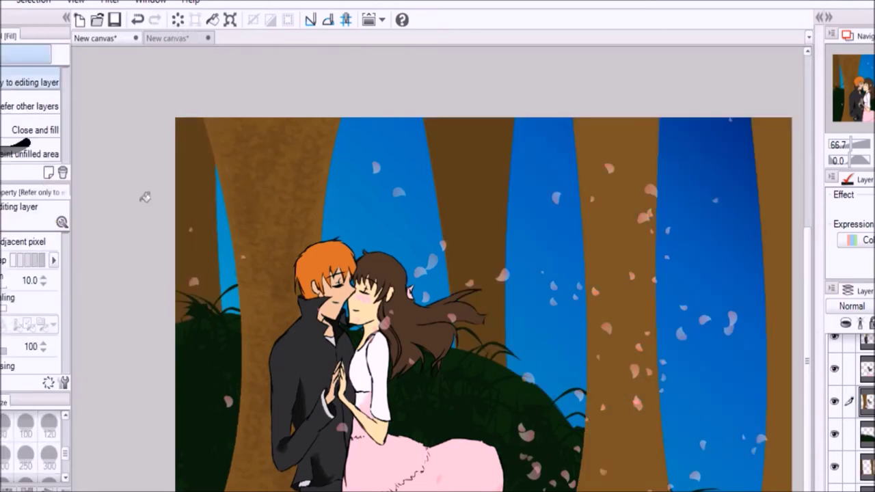
Step: Texture and shade the trunks with the Sand cloud brush
left_click(39, 155)
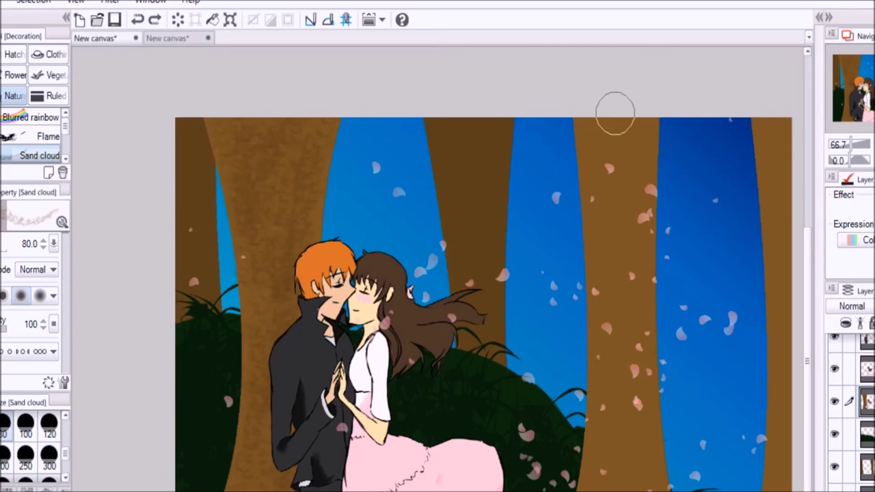
left_click_drag(615, 113, 612, 466)
left_click(478, 205, "ctrl")
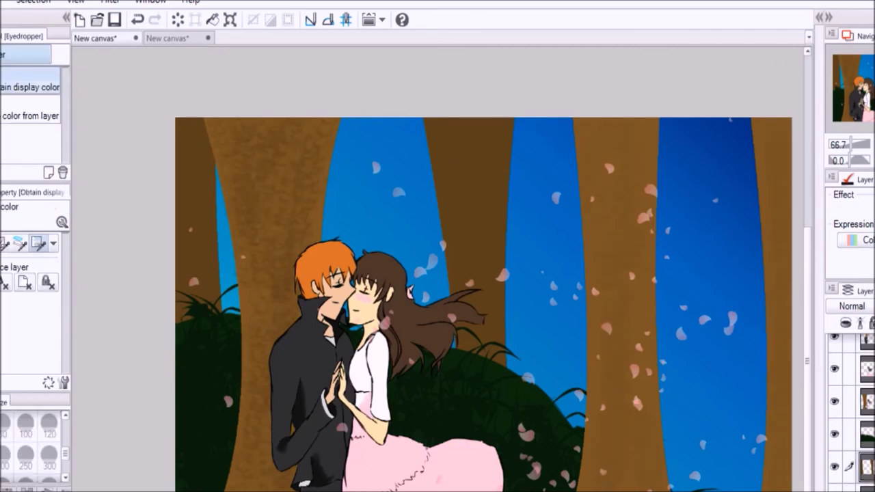
left_click_drag(488, 127, 472, 333)
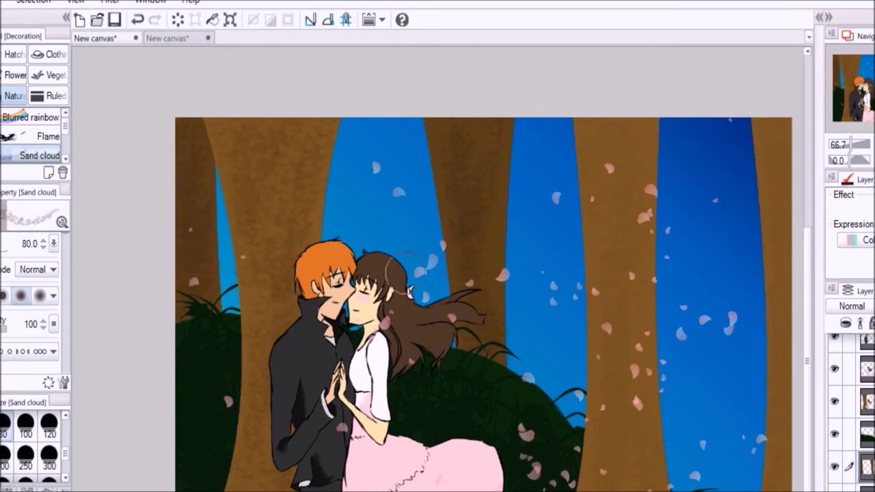
Step: Sprinkle extra cherry petals across the upper sky with the Cherry petal brush
key("e")
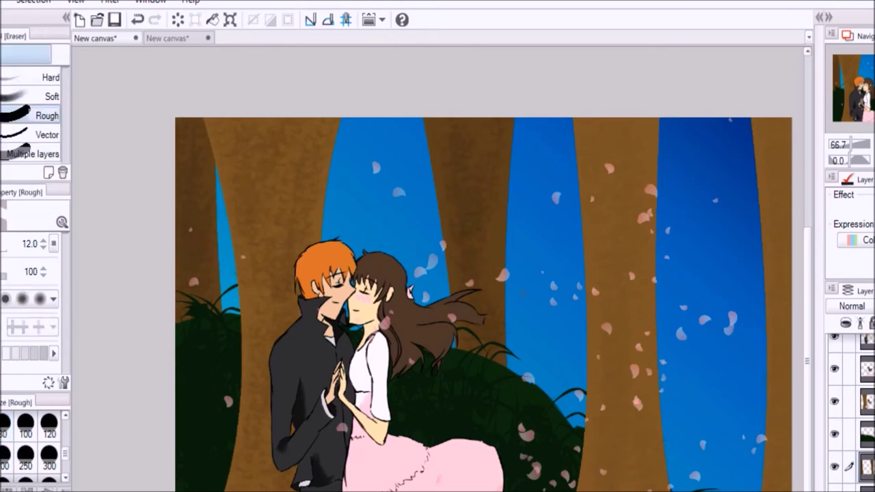
left_click(15, 75)
left_click(37, 137)
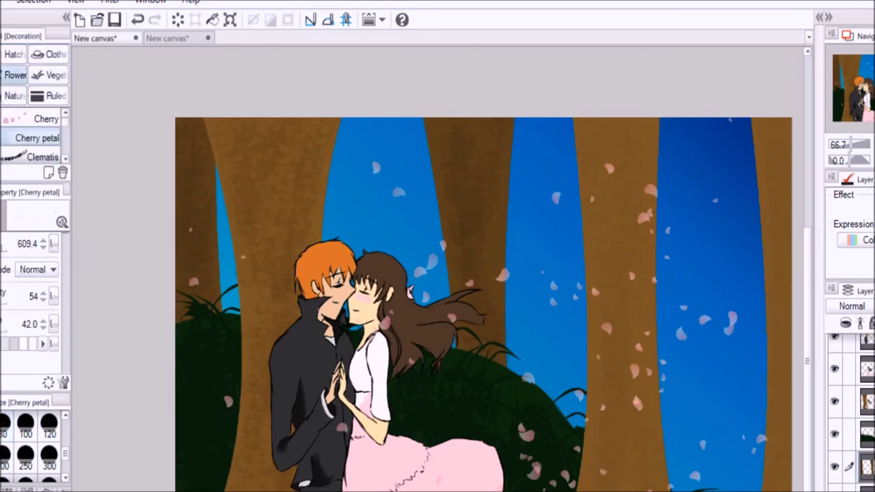
left_click_drag(285, 98, 683, 246)
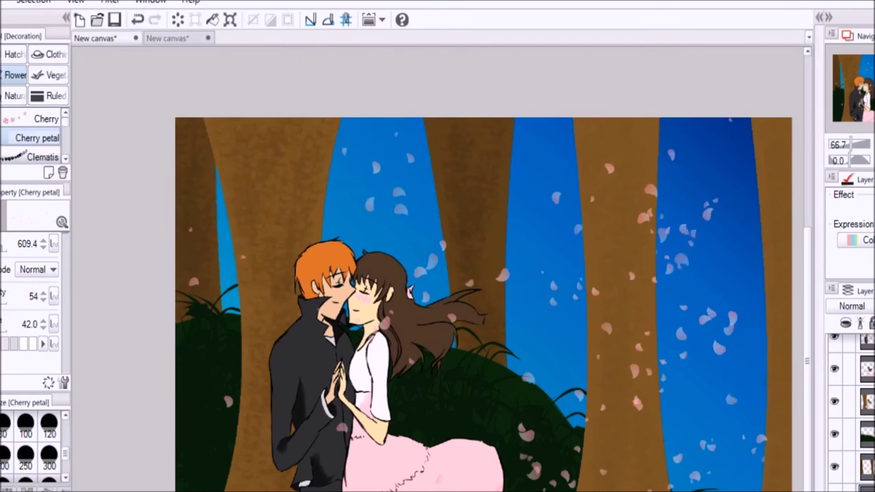
key("p")
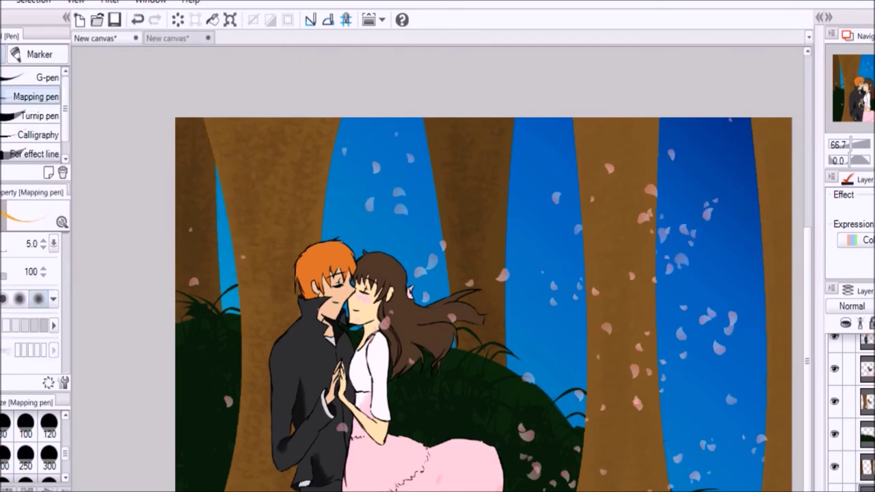
Step: Hand-letter 'Thank you for Loving' in purple above the trunks, finishing with a sweeping flourish
left_click_drag(511, 155, 574, 140)
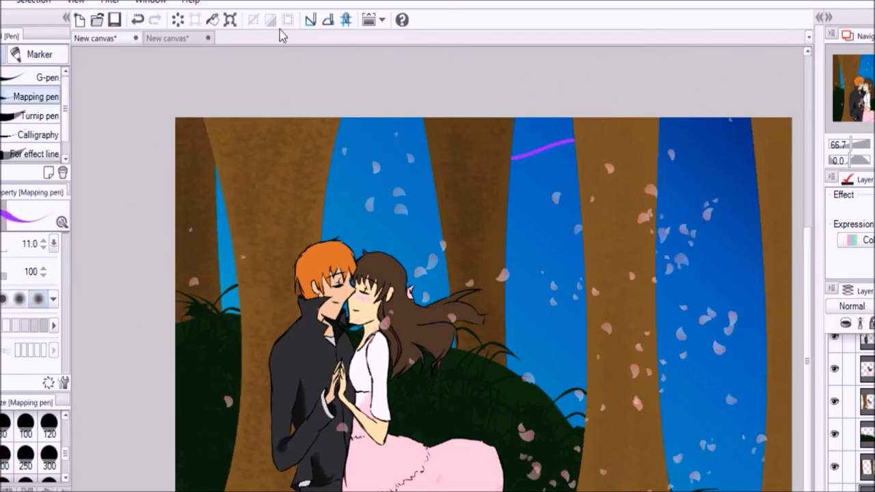
left_click(138, 19)
left_click_drag(477, 141, 567, 144)
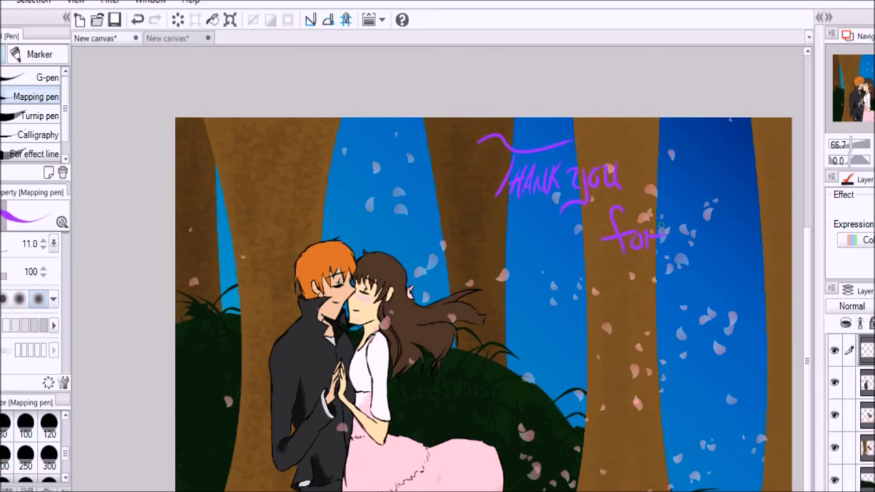
left_click_drag(681, 298, 639, 365)
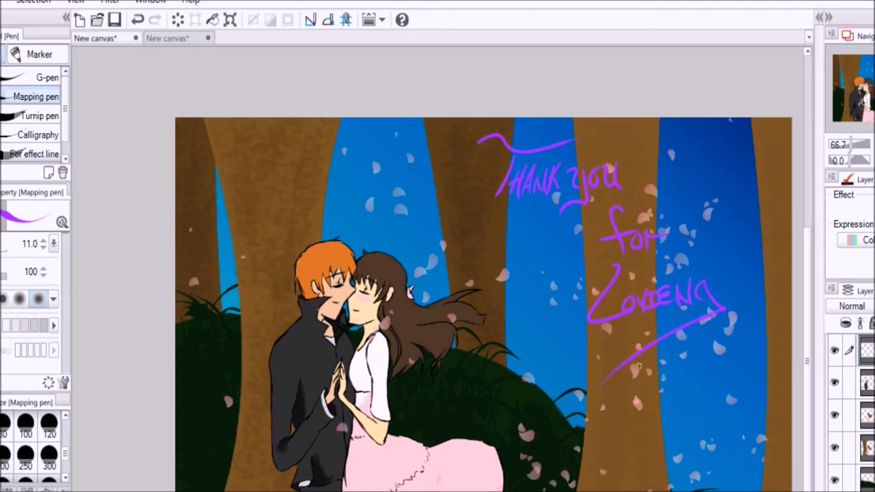